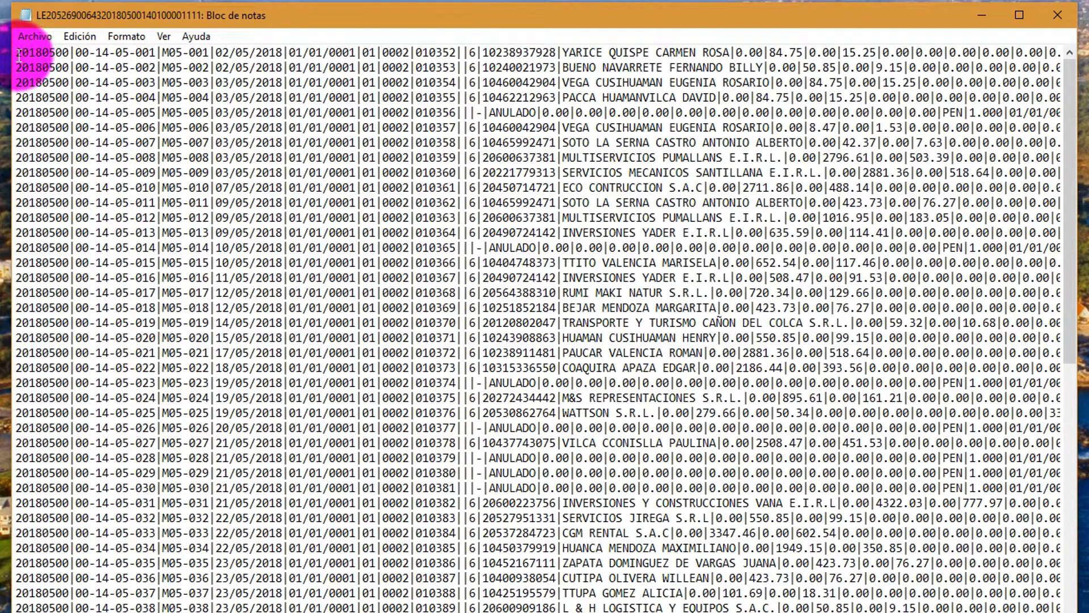
# Paste the two April records (period 20180400) above the first May record, leaving no blank line between them
pyautogui.press('Return')
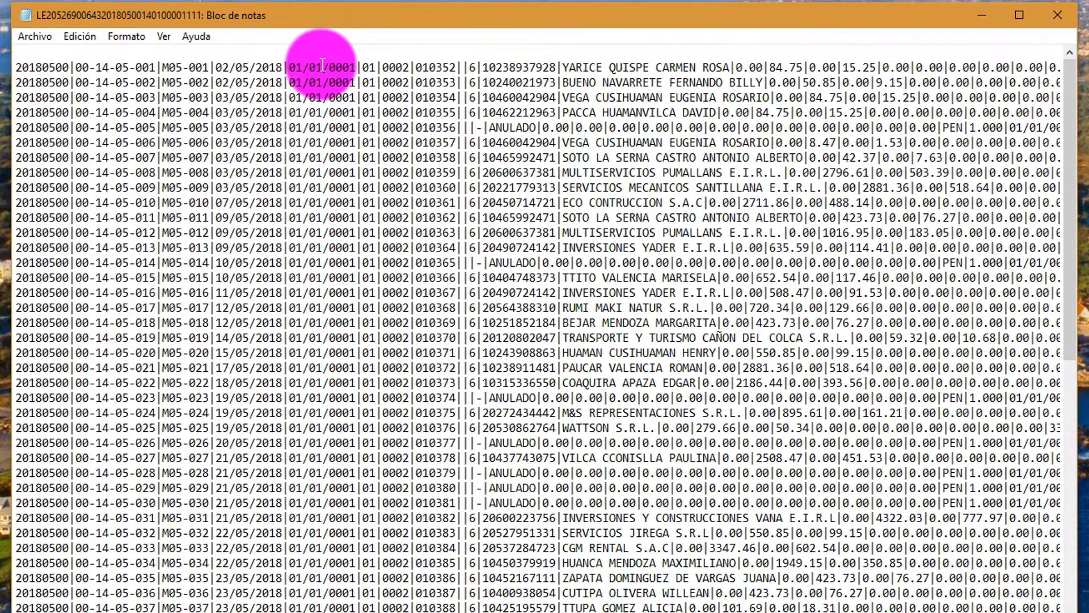
pyautogui.hotkey('ctrl', 'v')
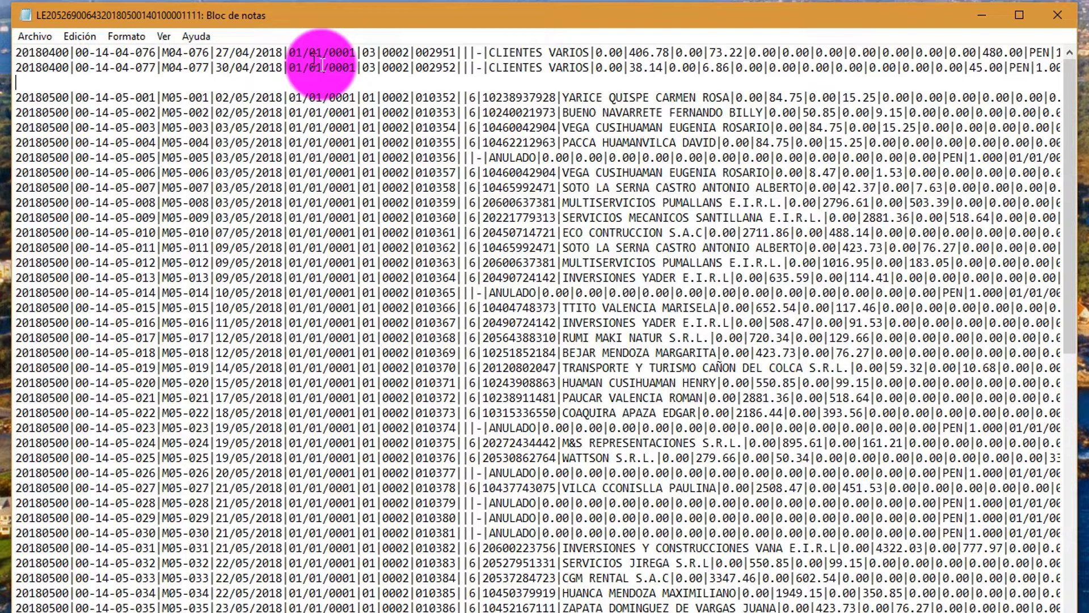
pyautogui.press('BackSpace')
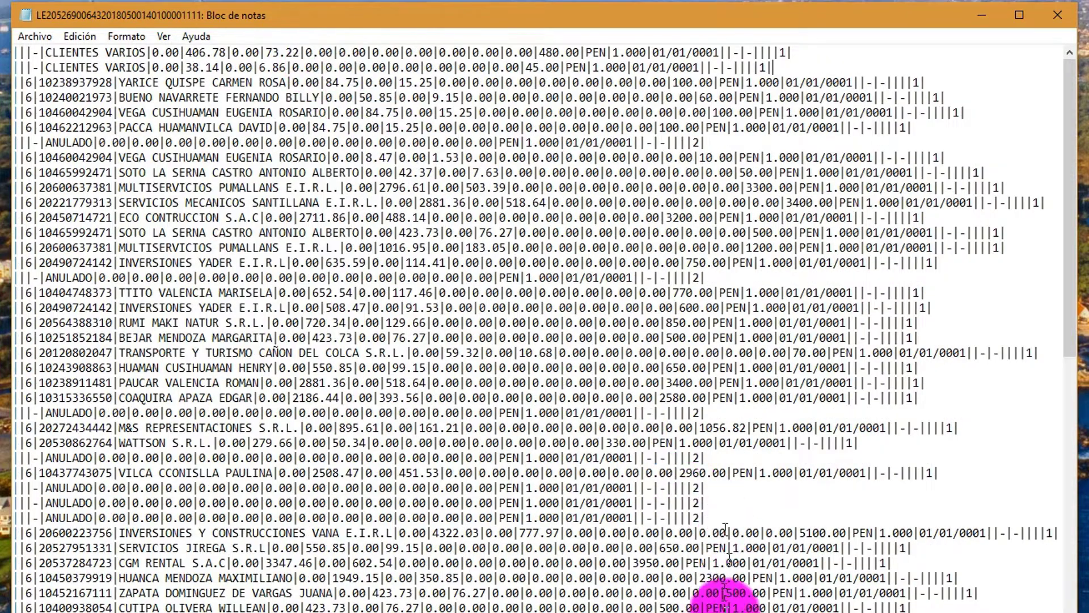
# Examine the period codes and closing status field of the two pasted April records alongside the May records
pyautogui.hscroll(-5, 729, 590)
pyautogui.hscroll(-3, 537, 329)
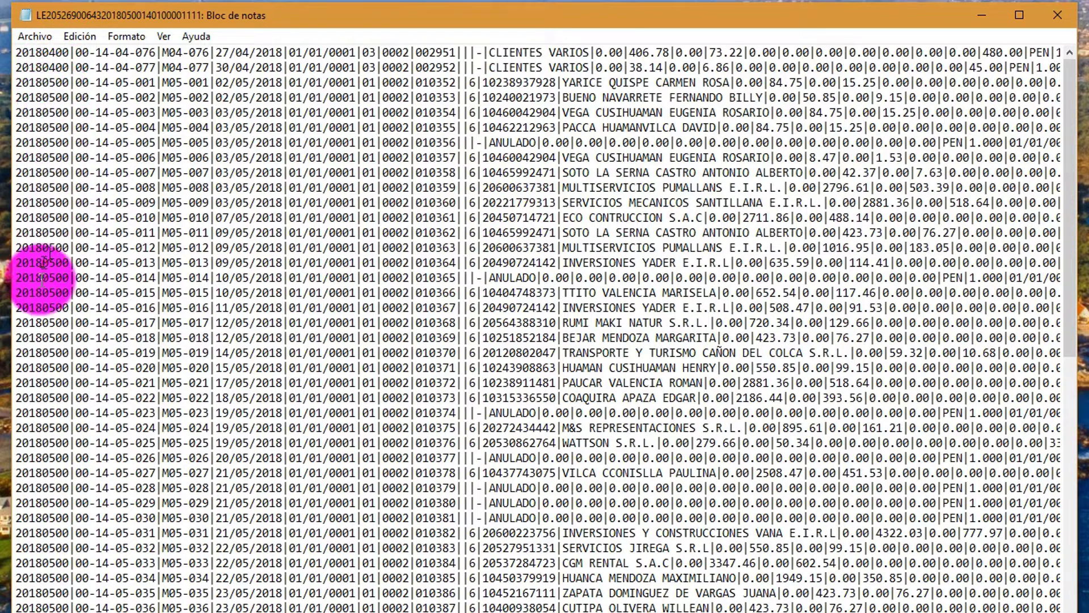
pyautogui.scroll(-10, 27, 530)
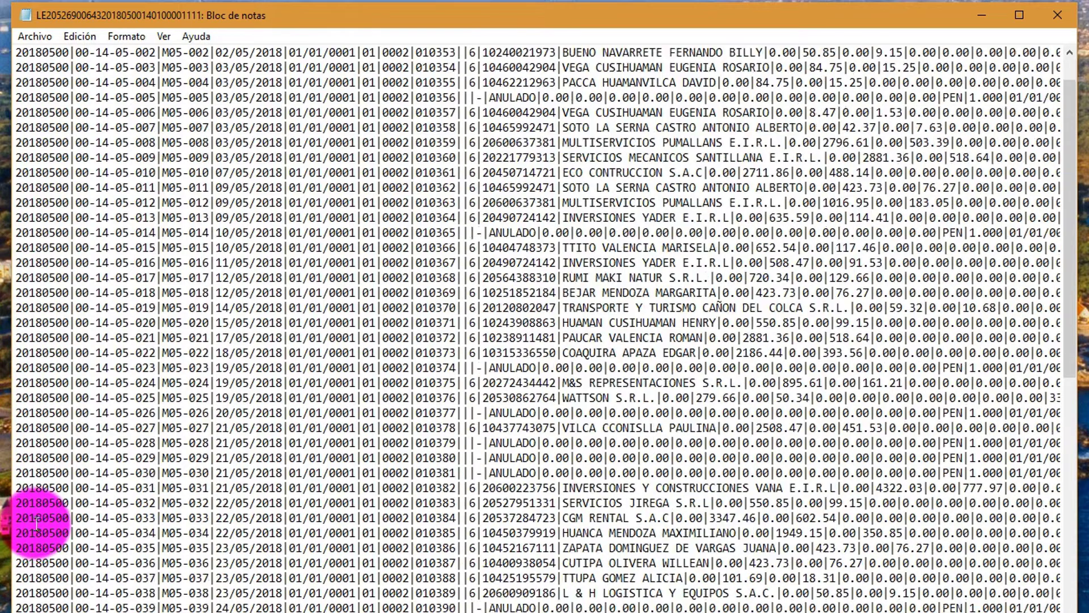
pyautogui.scroll(-4, 22, 477)
pyautogui.scroll(13, 50, 352)
pyautogui.scroll(2, 50, 329)
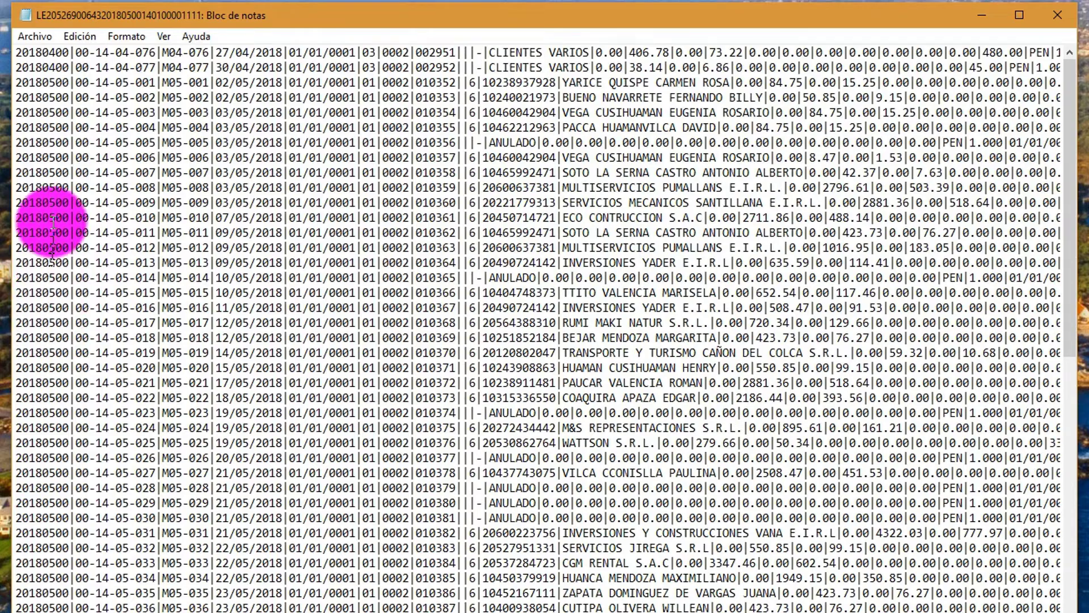
pyautogui.hscroll(10, 49, 67)
pyautogui.hscroll(6, 538, 329)
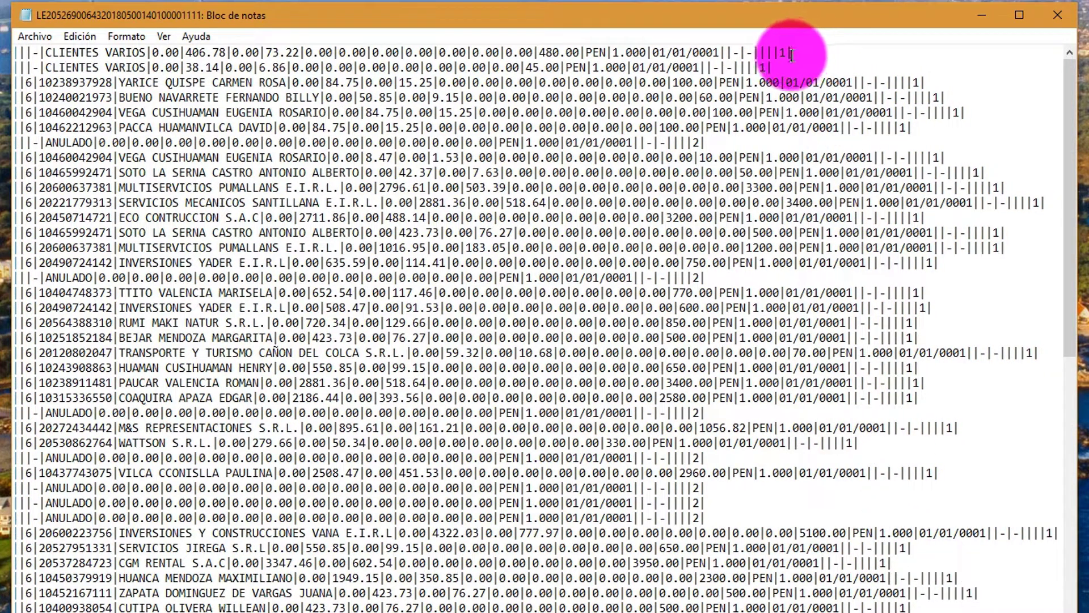
pyautogui.moveTo(815, 56); pyautogui.dragTo(779, 53)
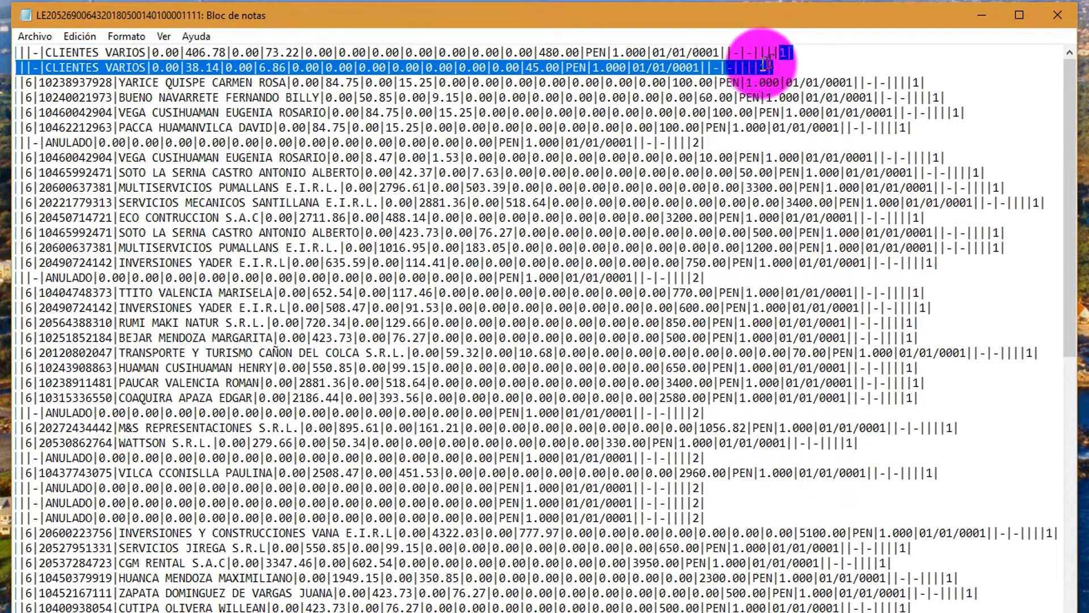
pyautogui.click(776, 54)
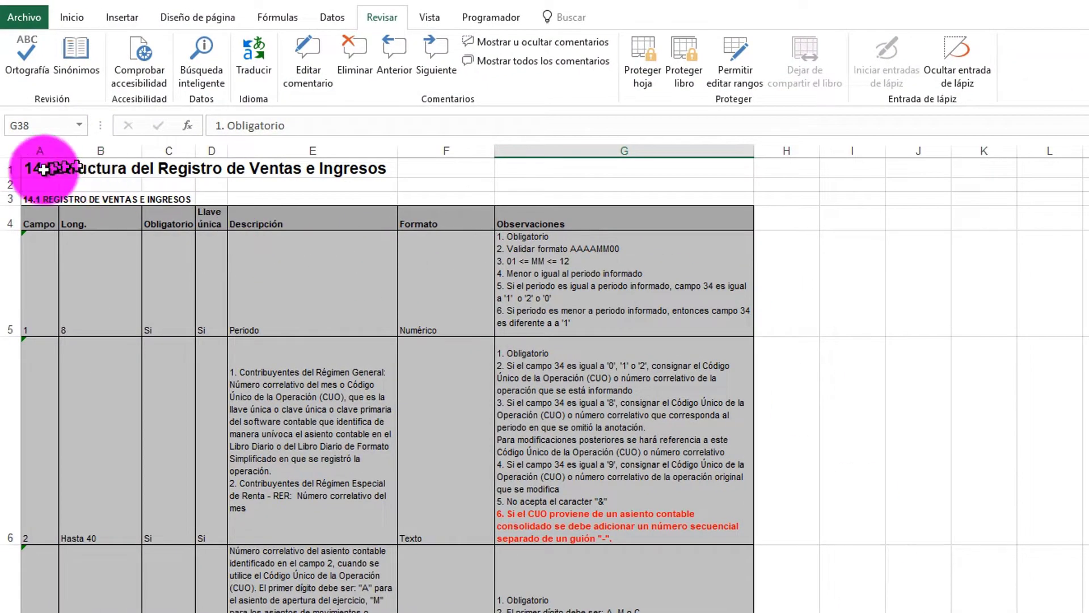
# Switch to the PLE structure workbook in Excel and read the status code rules for field 34 of the sales register
pyautogui.scroll(-1, 292, 233)
pyautogui.scroll(-5, 293, 241)
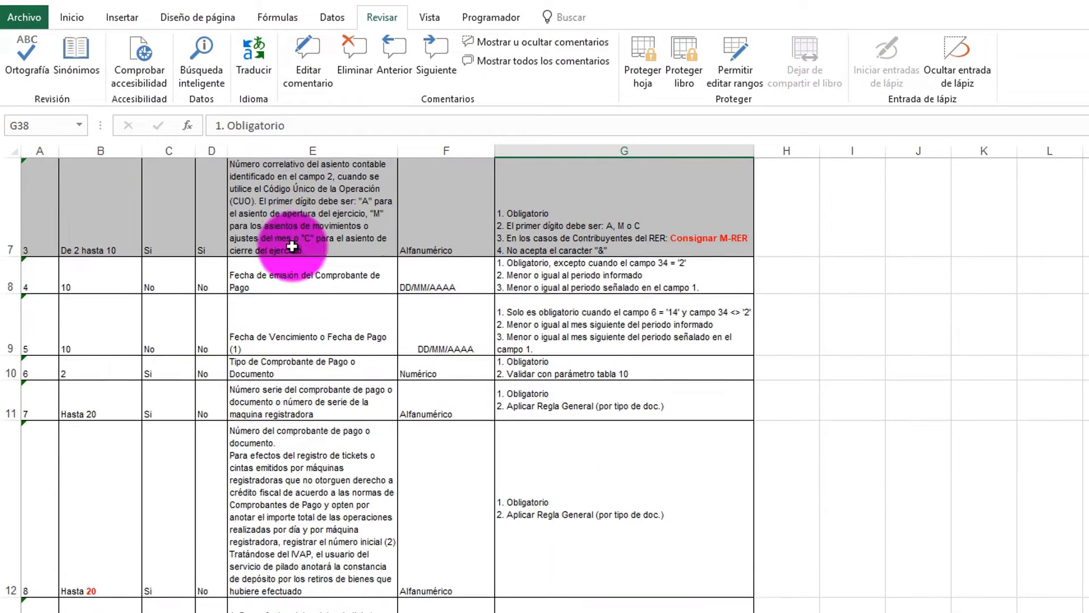
pyautogui.scroll(-7, 290, 257)
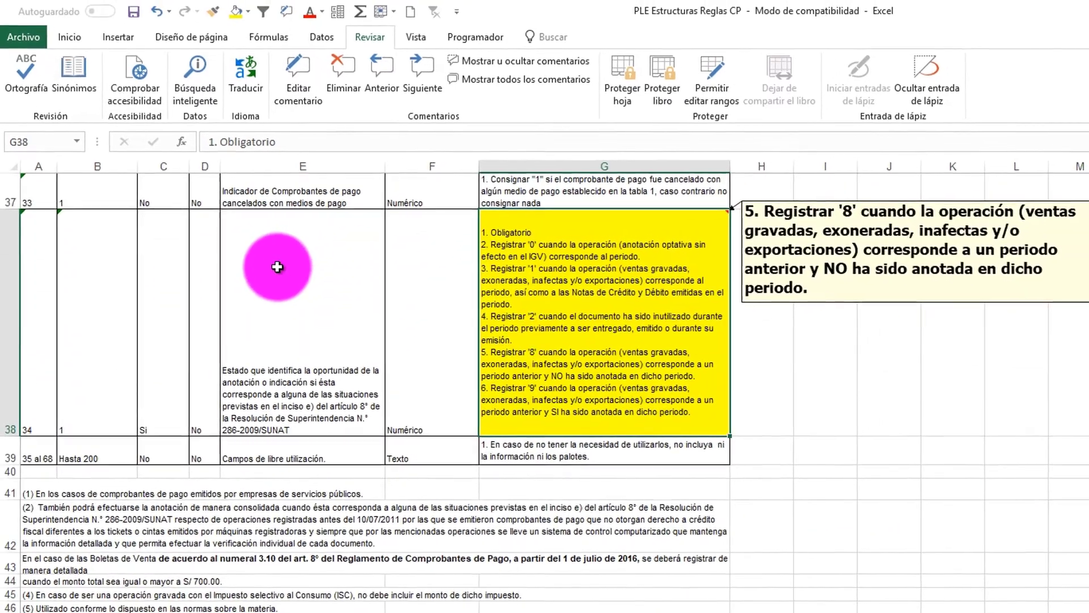
pyautogui.click(587, 305)
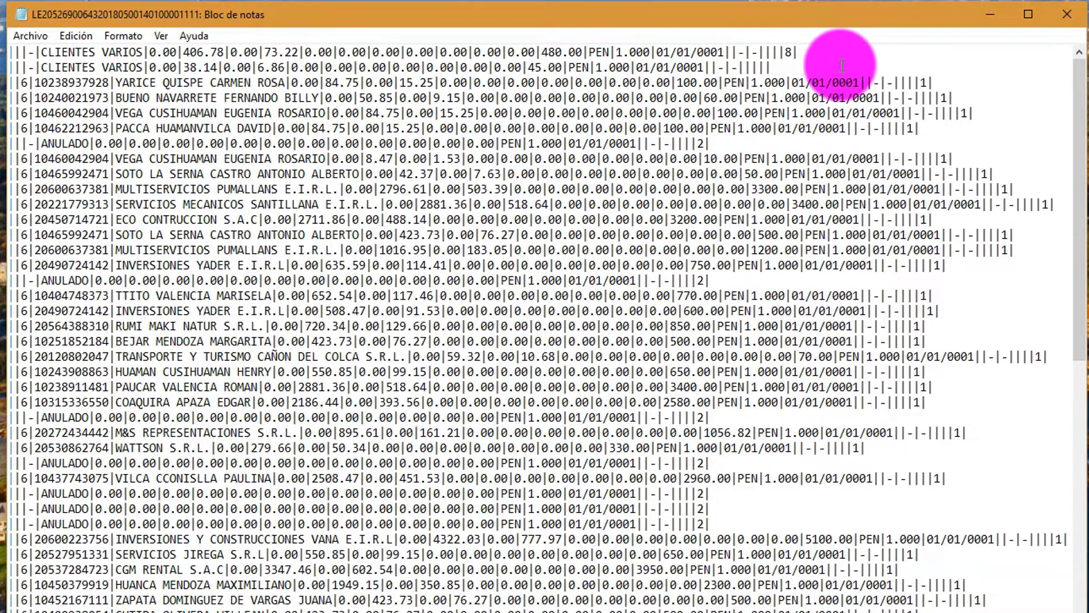
# Back in the Notepad sales file, set the second April record's closing status field to 8 and recheck both April records
pyautogui.write('8')
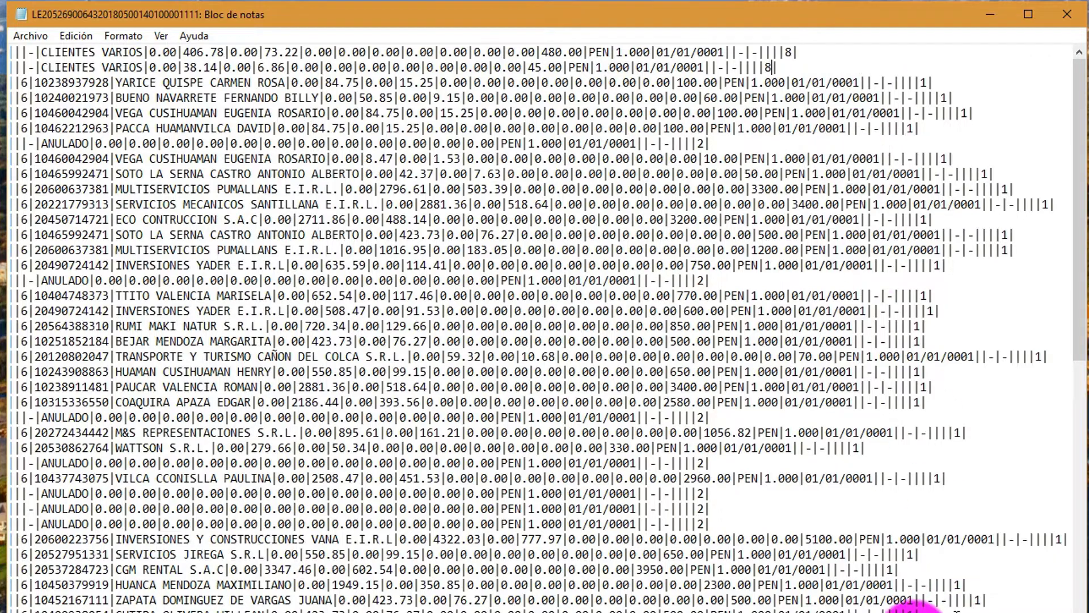
pyautogui.press('Home')
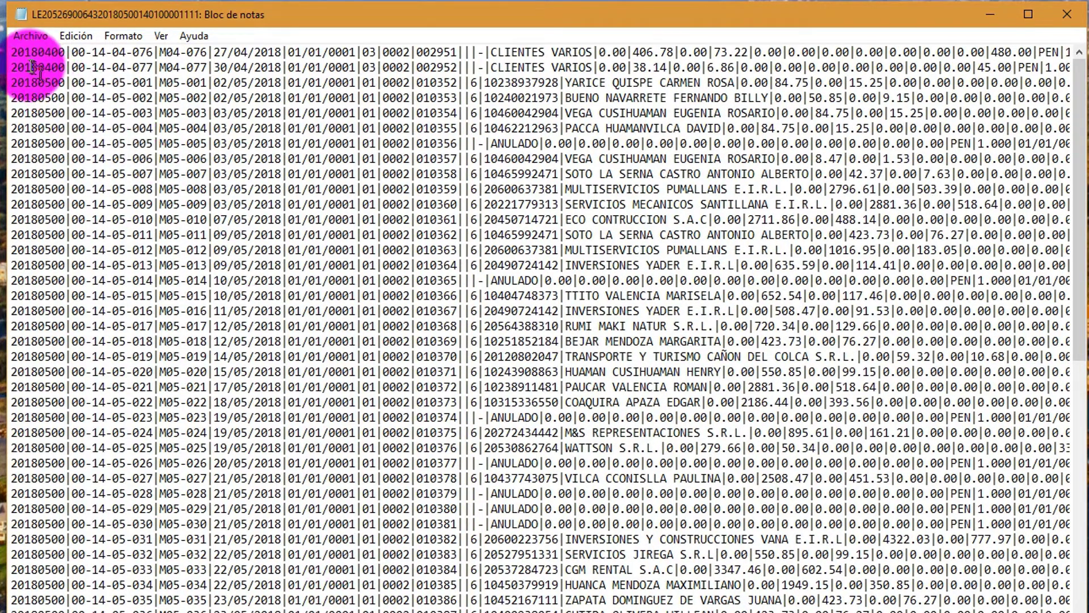
pyautogui.moveTo(9, 55)
pyautogui.mouseDown()
pyautogui.moveTo(10, 83)
pyautogui.moveTo(17, 51)
pyautogui.mouseUp()
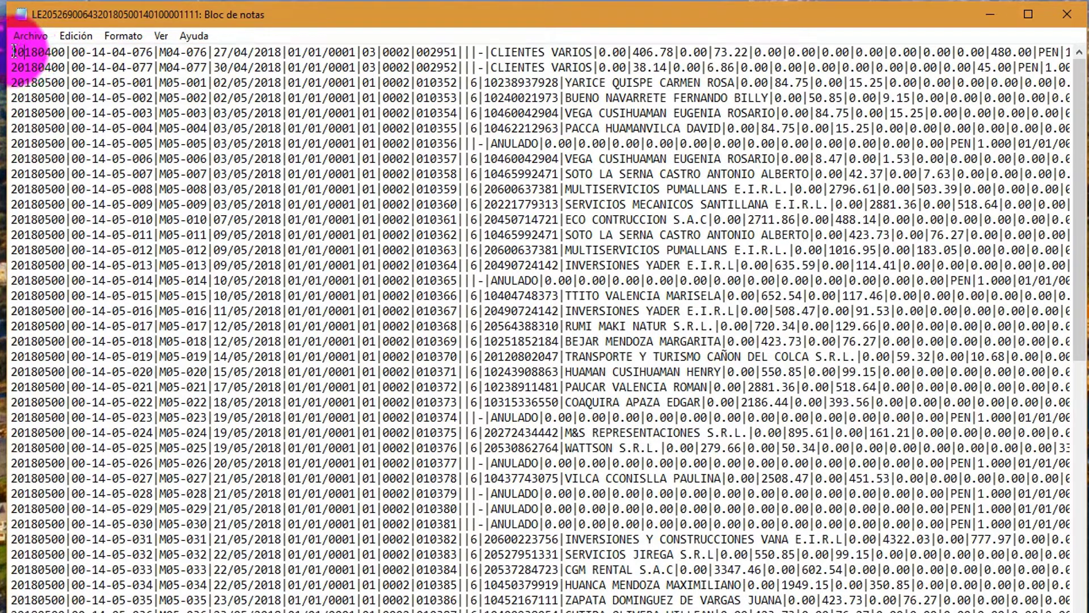
pyautogui.moveTo(13, 52)
pyautogui.mouseDown()
pyautogui.moveTo(25, 208)
pyautogui.moveTo(11, 127)
pyautogui.moveTo(21, 52)
pyautogui.mouseUp()
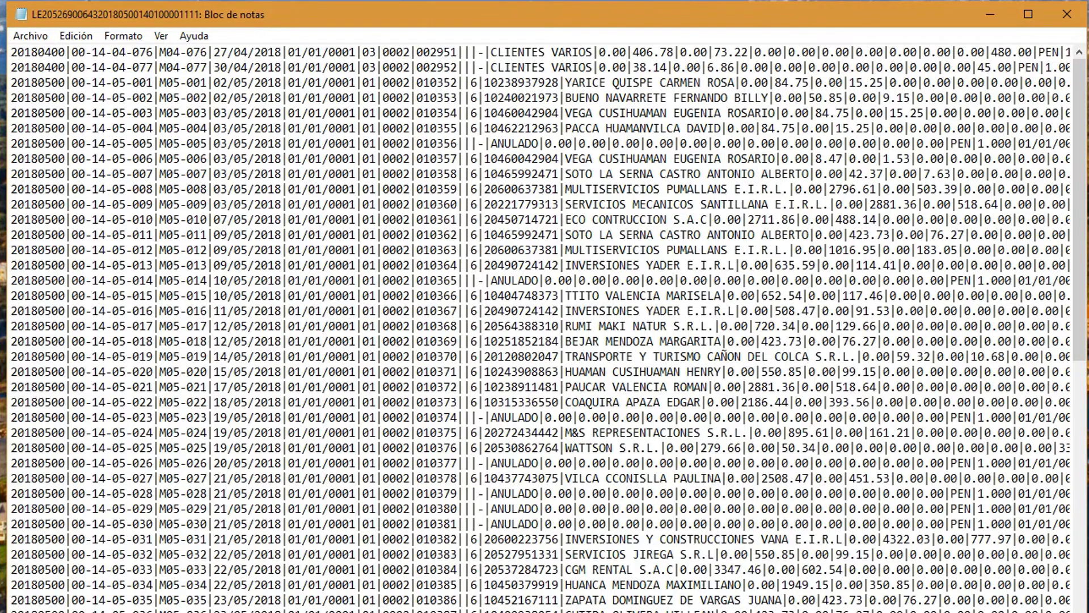
pyautogui.hscroll(8, 539, 329)
pyautogui.hscroll(-5, 539, 329)
pyautogui.hscroll(-3, 539, 329)
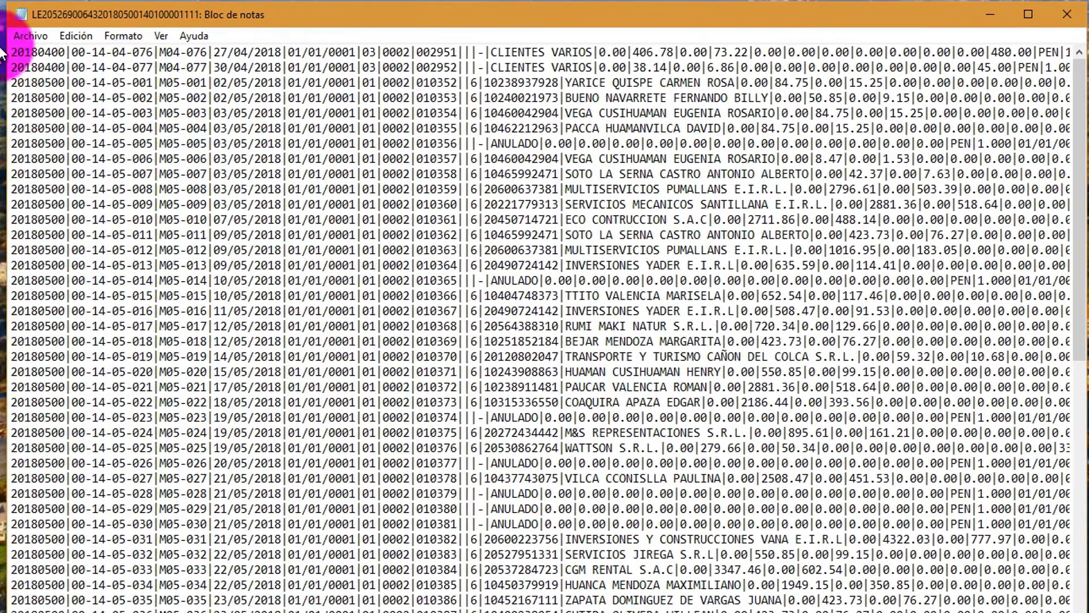
# Save the edited May sales register text file and close it
pyautogui.click(17, 31)
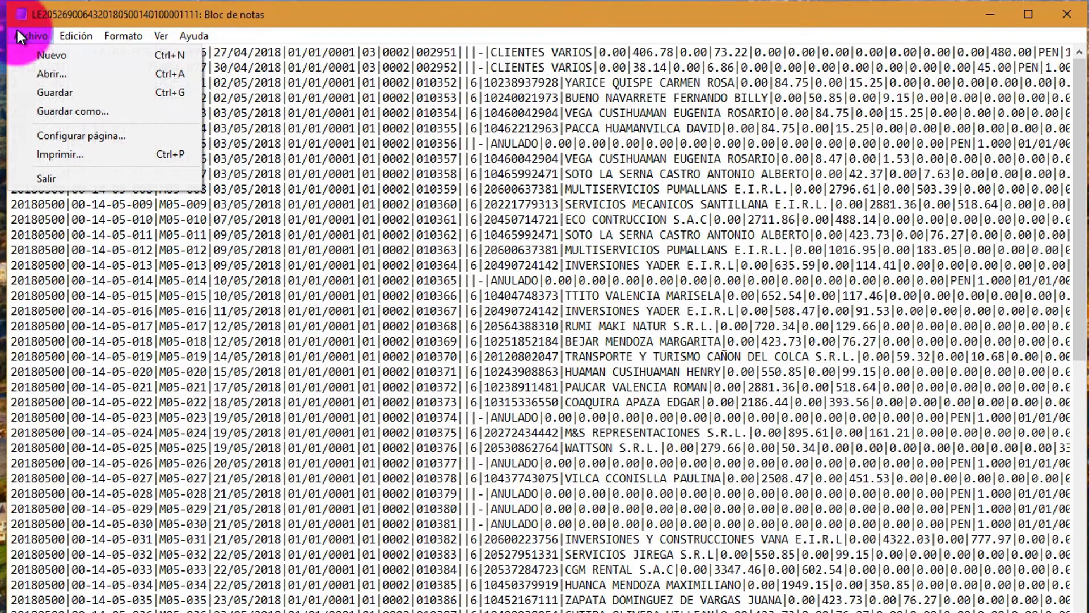
pyautogui.click(50, 91)
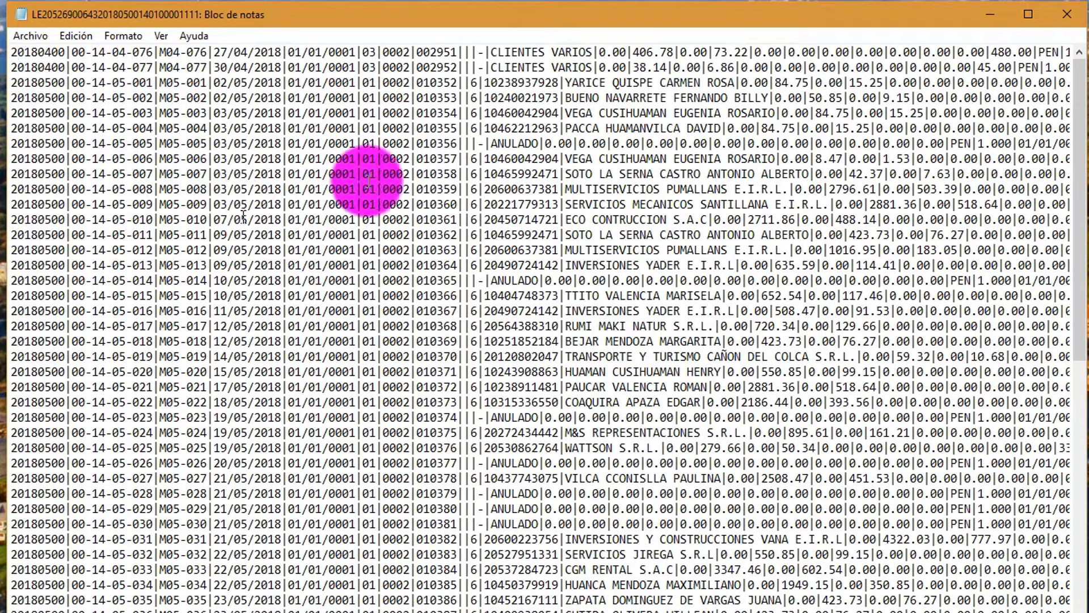
pyautogui.click(1069, 15)
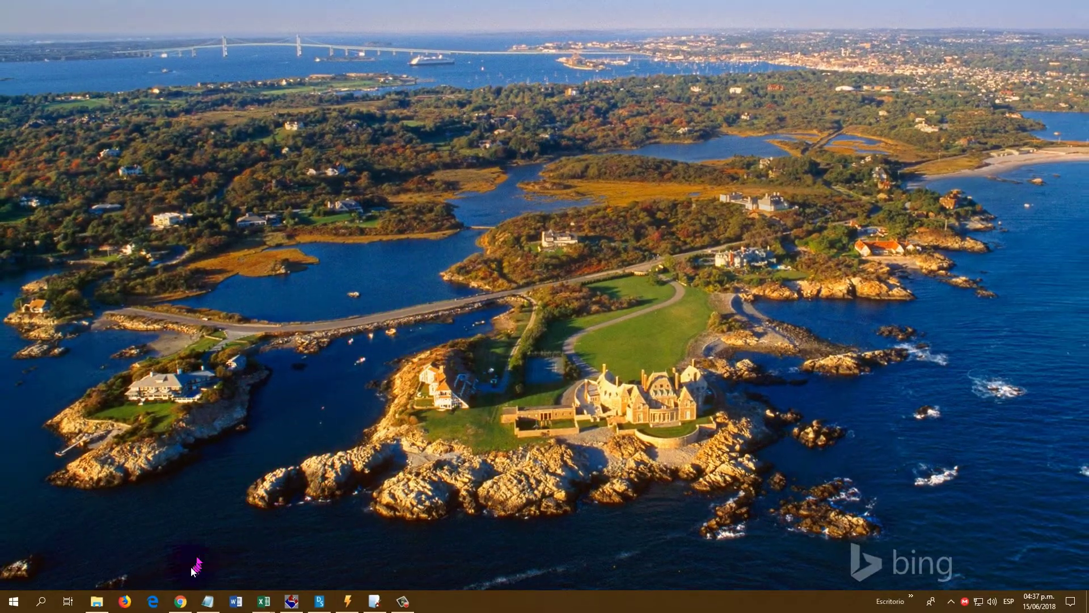
# Bring up the Mayo folder in File Explorer and select the three May text files
pyautogui.click(104, 605)
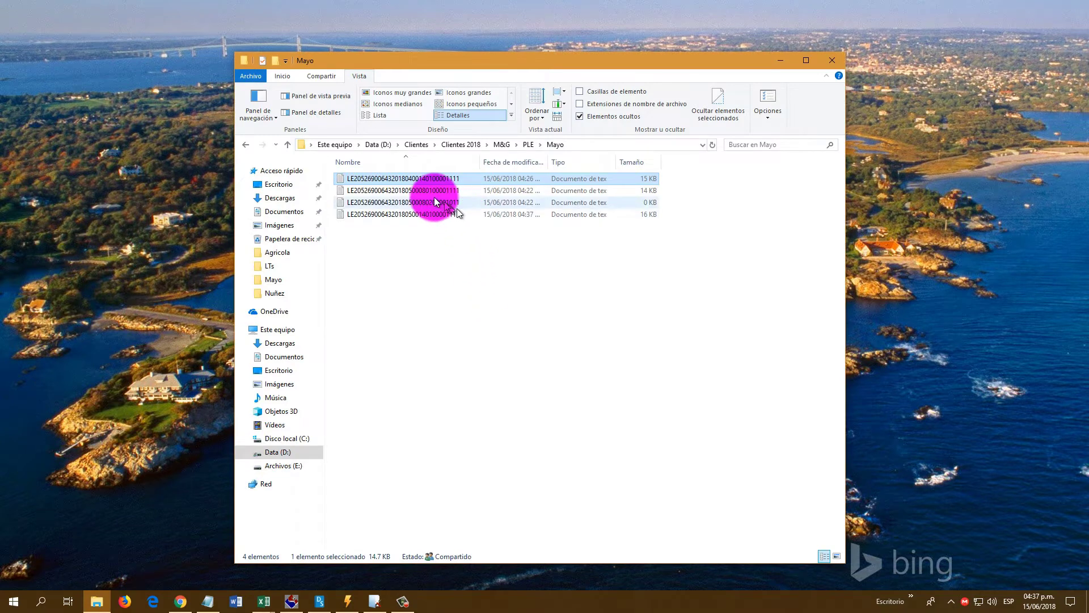
pyautogui.click(401, 193)
pyautogui.keyDown('ctrl'); pyautogui.click(392, 202); pyautogui.keyUp('ctrl')
pyautogui.keyDown('ctrl'); pyautogui.click(386, 213); pyautogui.keyUp('ctrl')
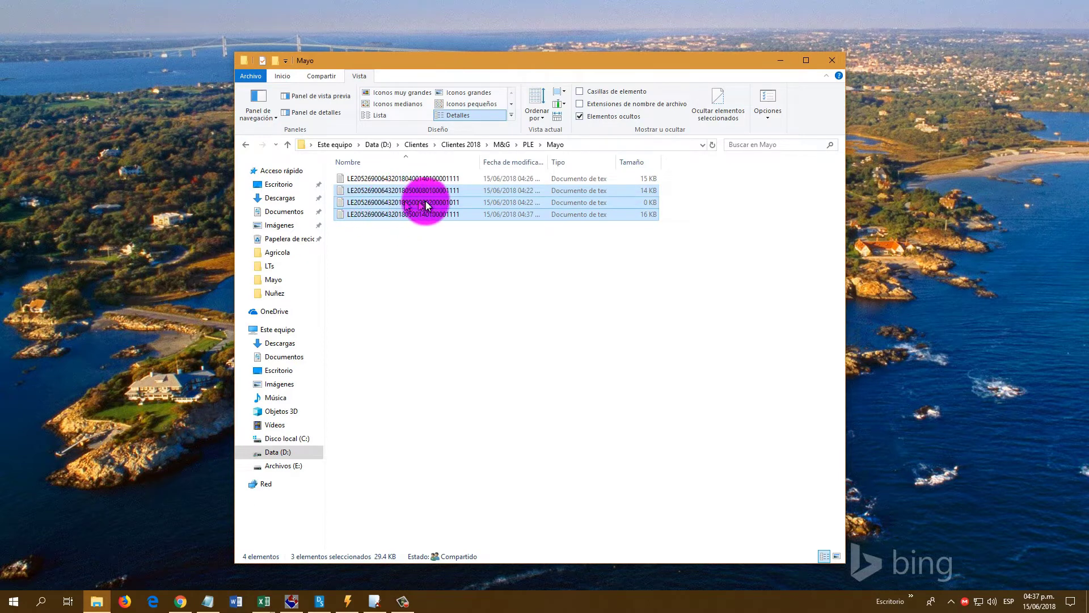
# Open the 0 KB May file and the May sales register file in turn to inspect their contents, closing each
pyautogui.click(379, 203)
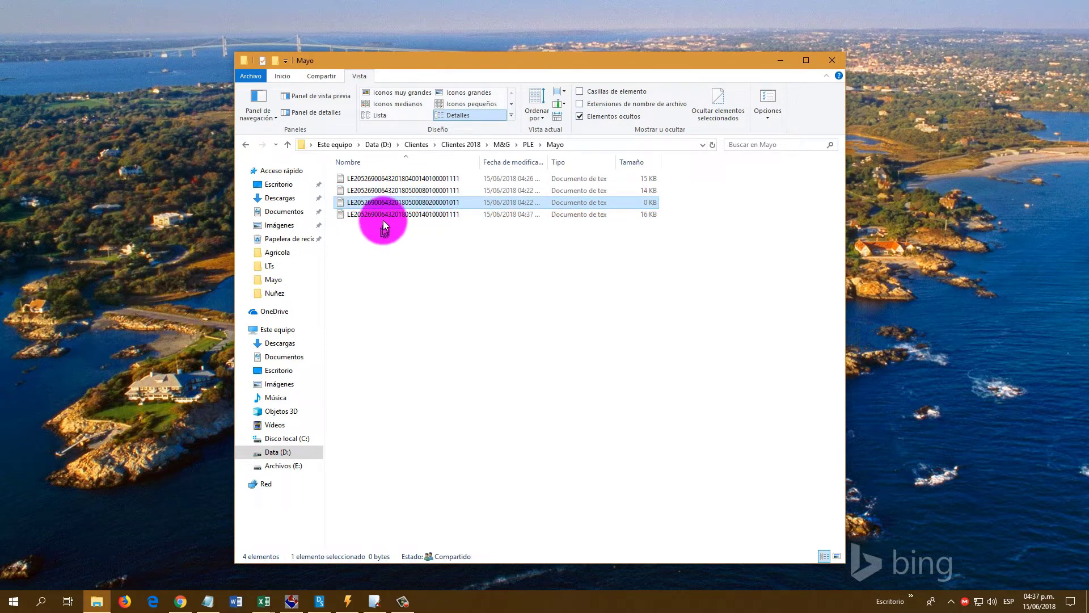
pyautogui.doubleClick(383, 202)
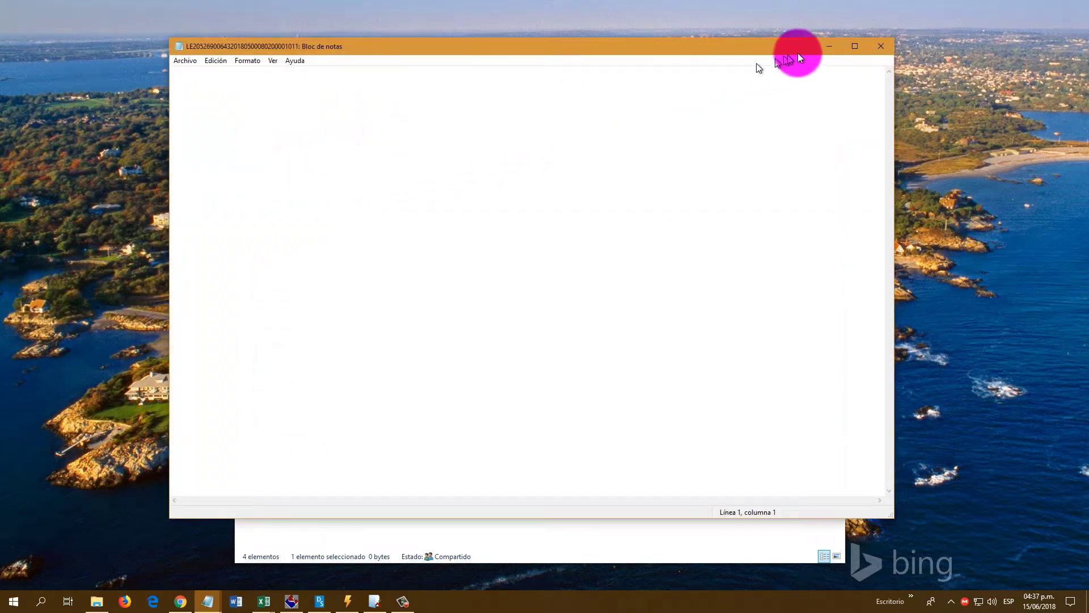
pyautogui.click(878, 47)
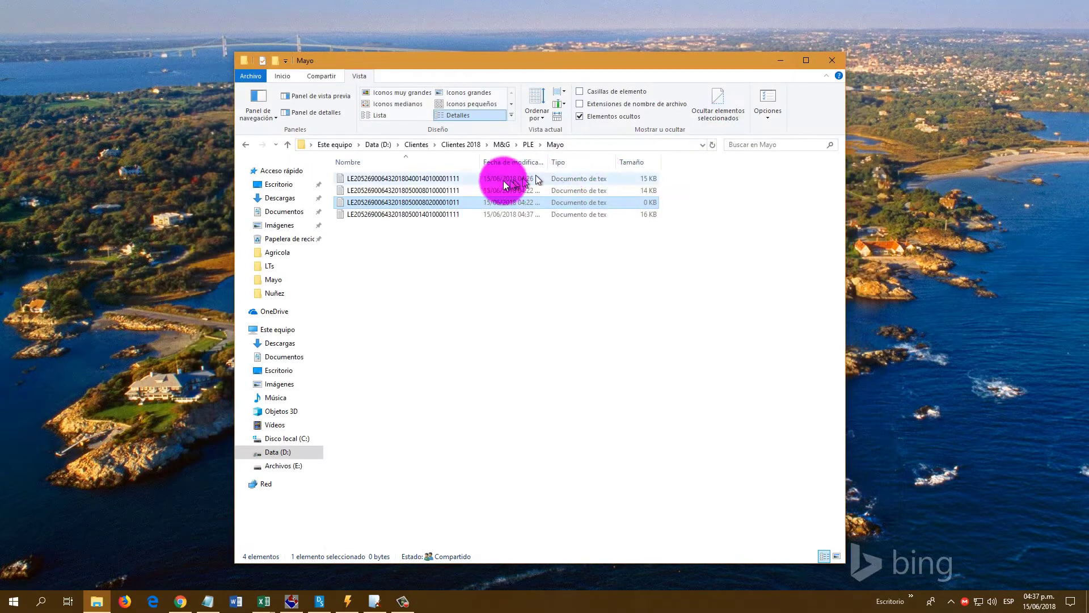
pyautogui.doubleClick(375, 214)
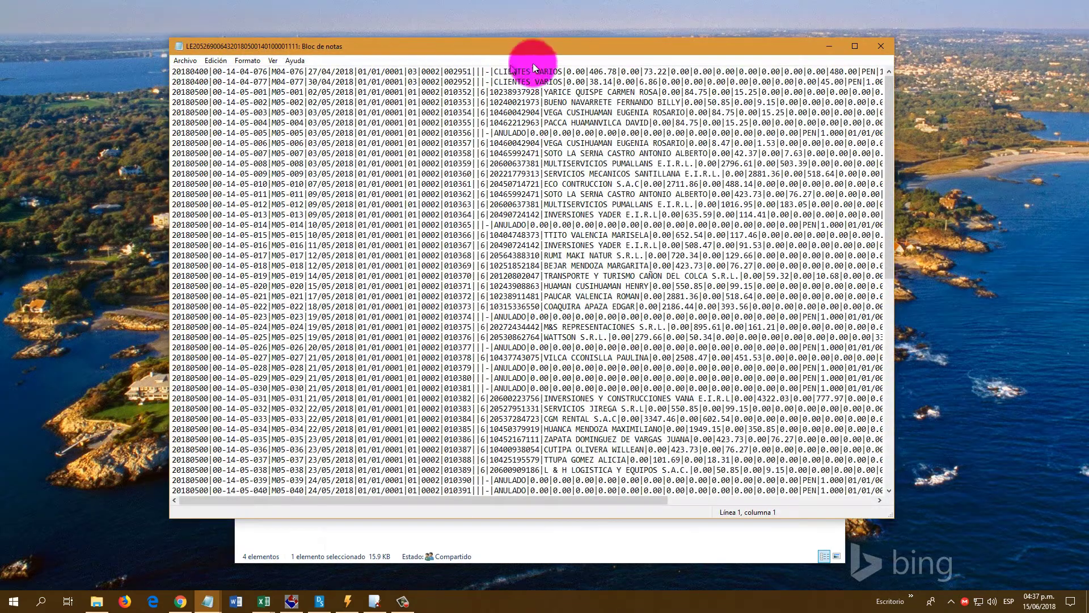
pyautogui.click(877, 45)
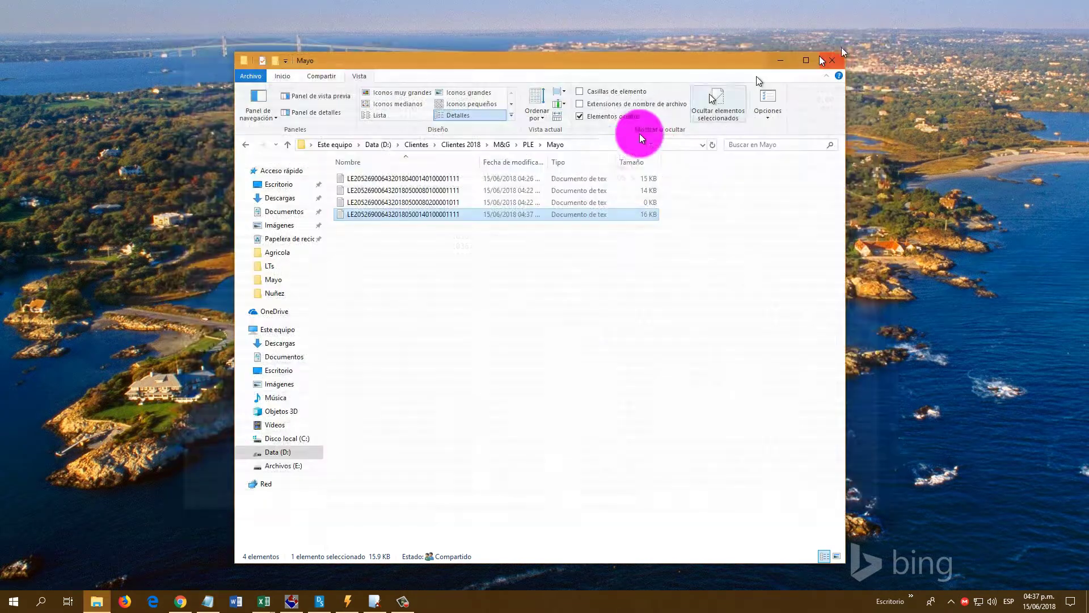
# Open the 14 KB May purchases file, look through its records, and put the file and its folder away
pyautogui.doubleClick(422, 191)
pyautogui.scroll(-3, 440, 245)
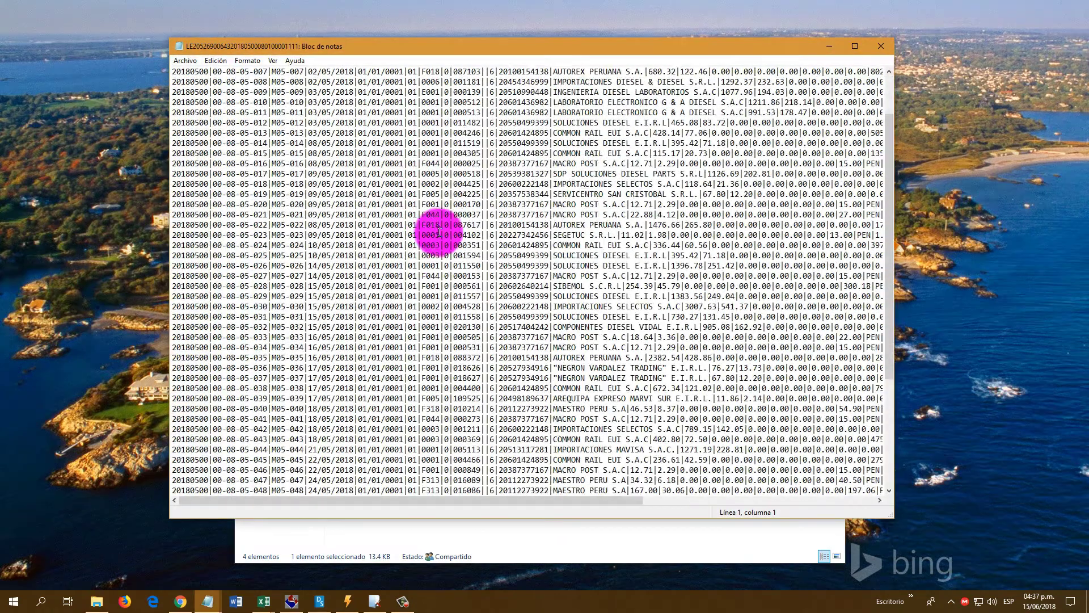
pyautogui.scroll(5, 441, 245)
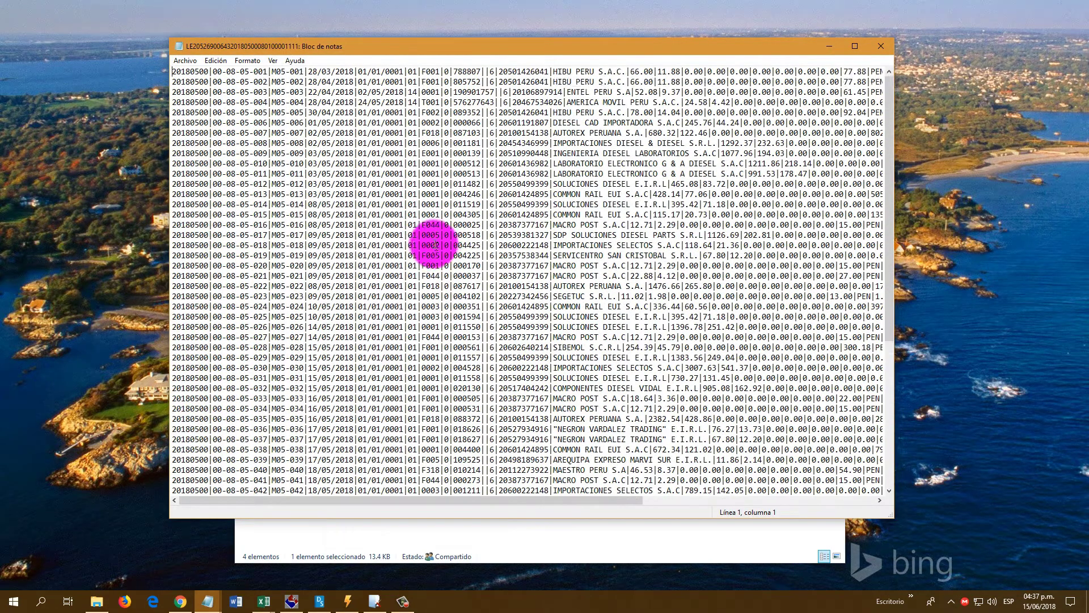
pyautogui.click(878, 47)
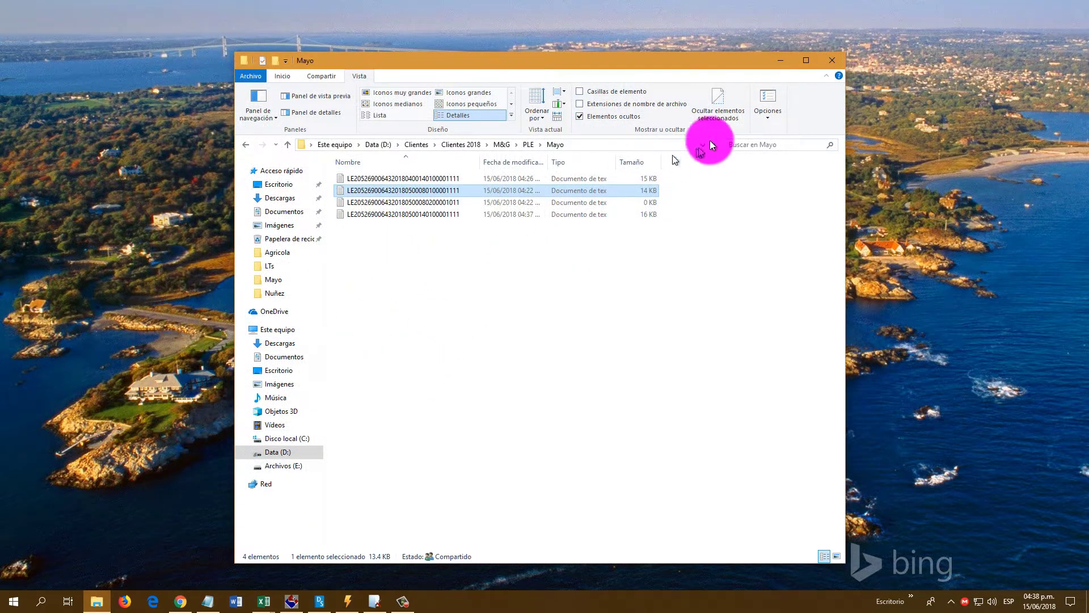
pyautogui.click(777, 61)
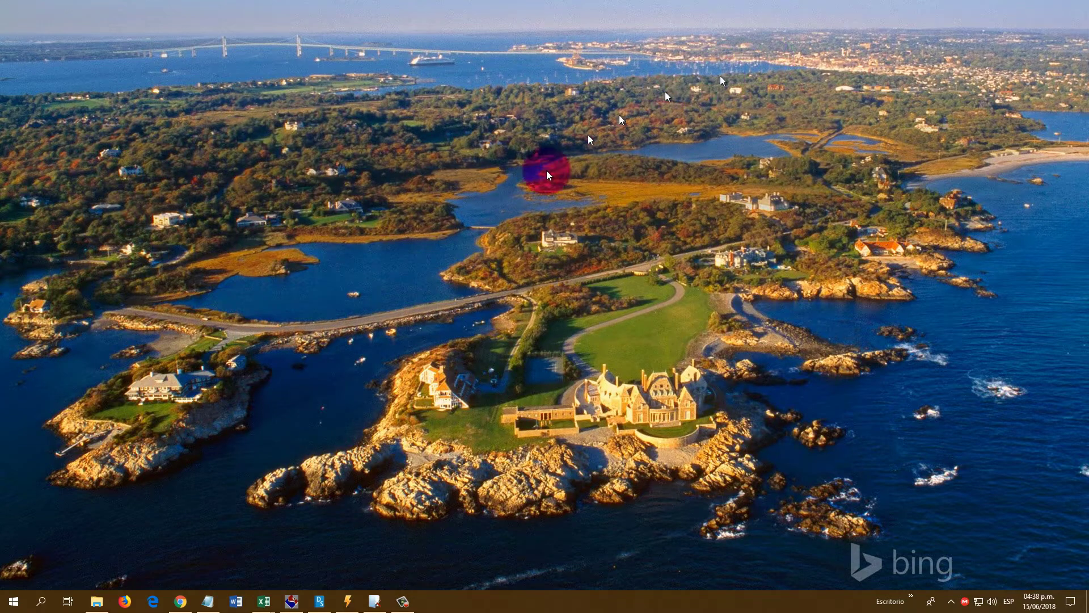
# Launch PLE and sign in with clave SOL, entering the company's RUC, the user name and the account password
pyautogui.press('super')
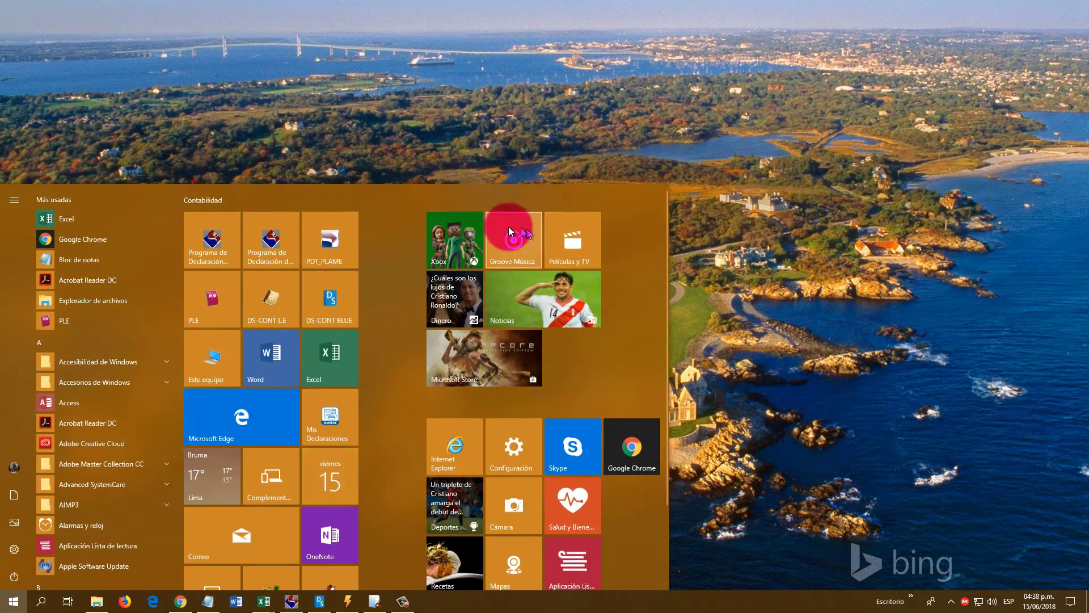
pyautogui.click(199, 297)
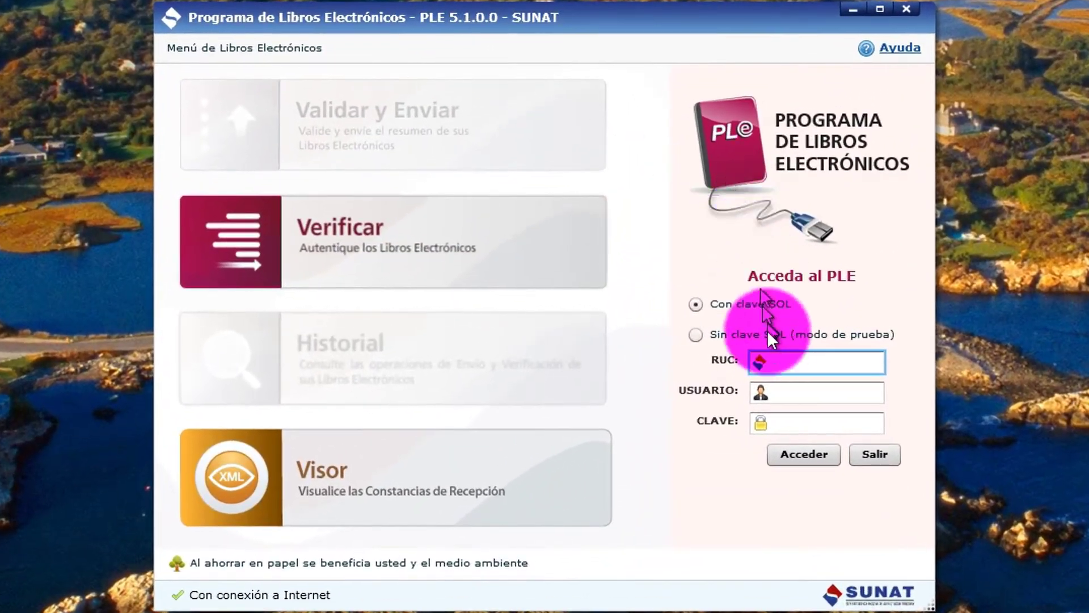
pyautogui.click(781, 392)
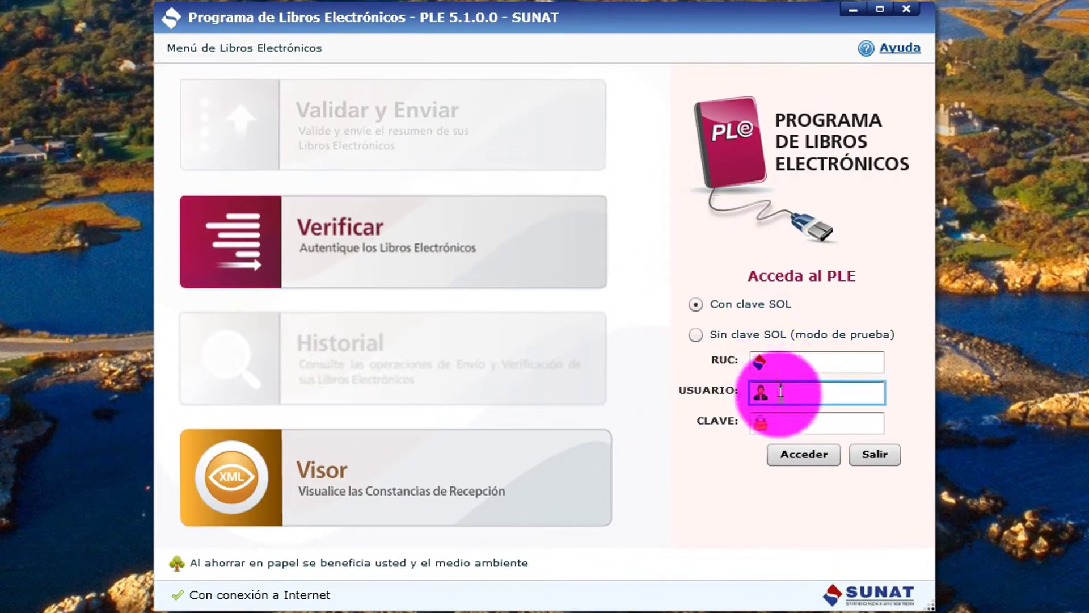
pyautogui.click(785, 423)
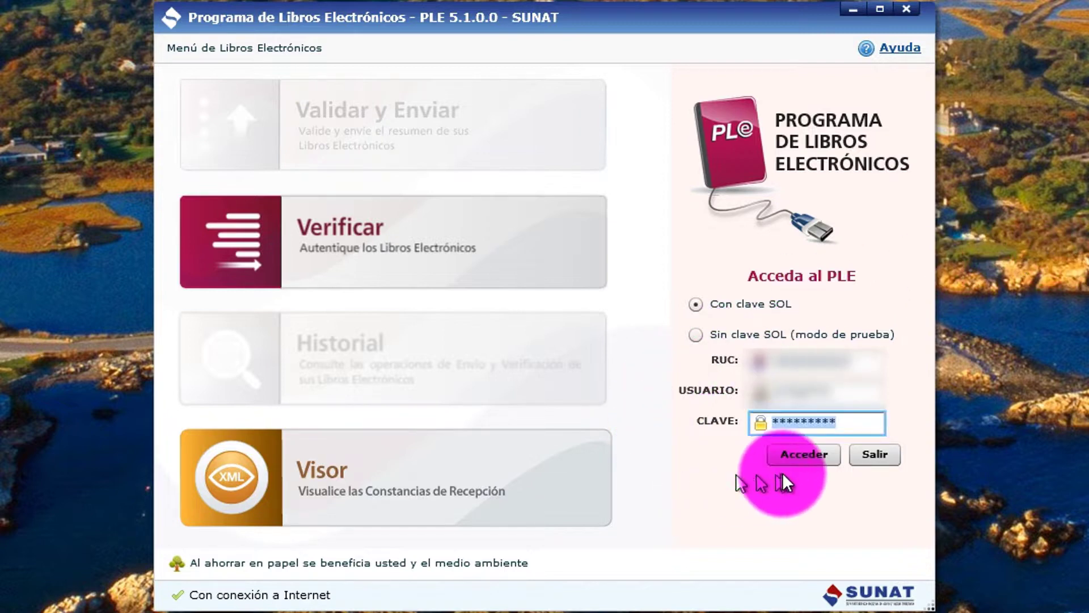
pyautogui.click(799, 454)
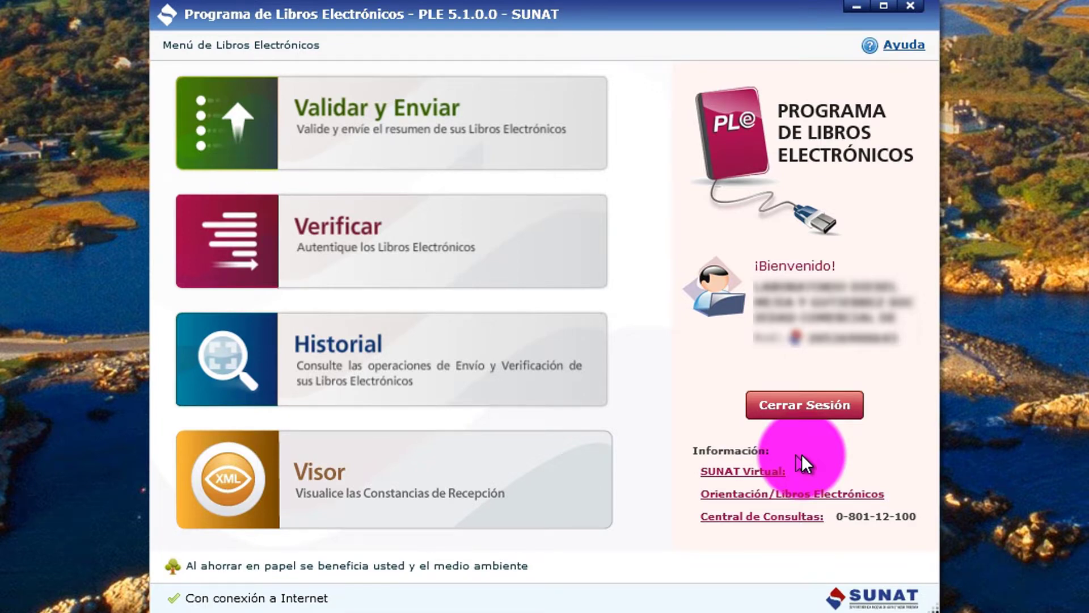
# Add the three May 2018 text files from the Mayo folder to the books to validate and run the validation
pyautogui.click(434, 108)
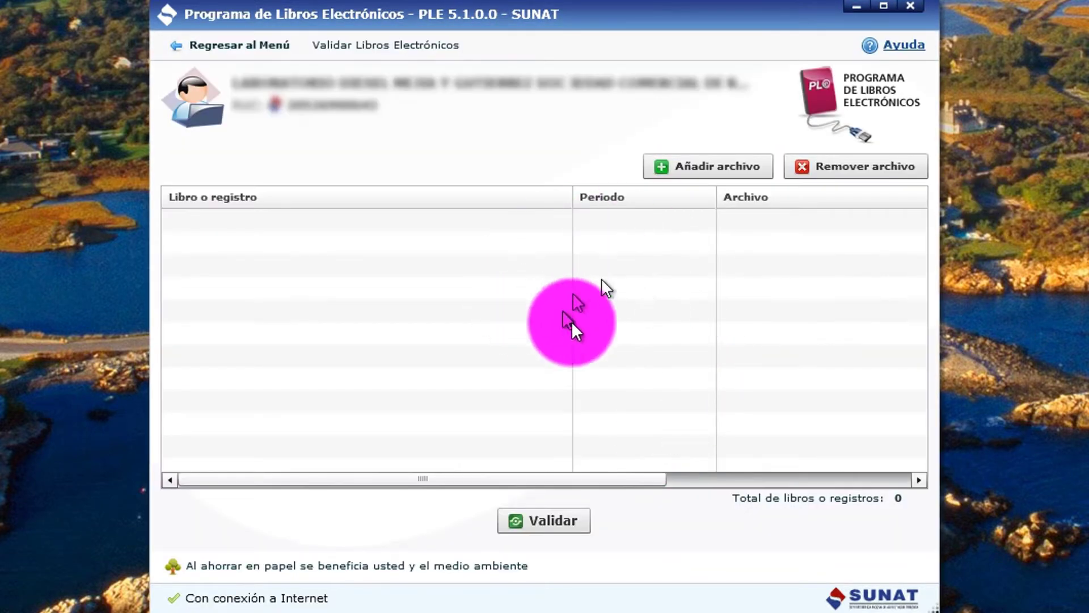
pyautogui.click(700, 167)
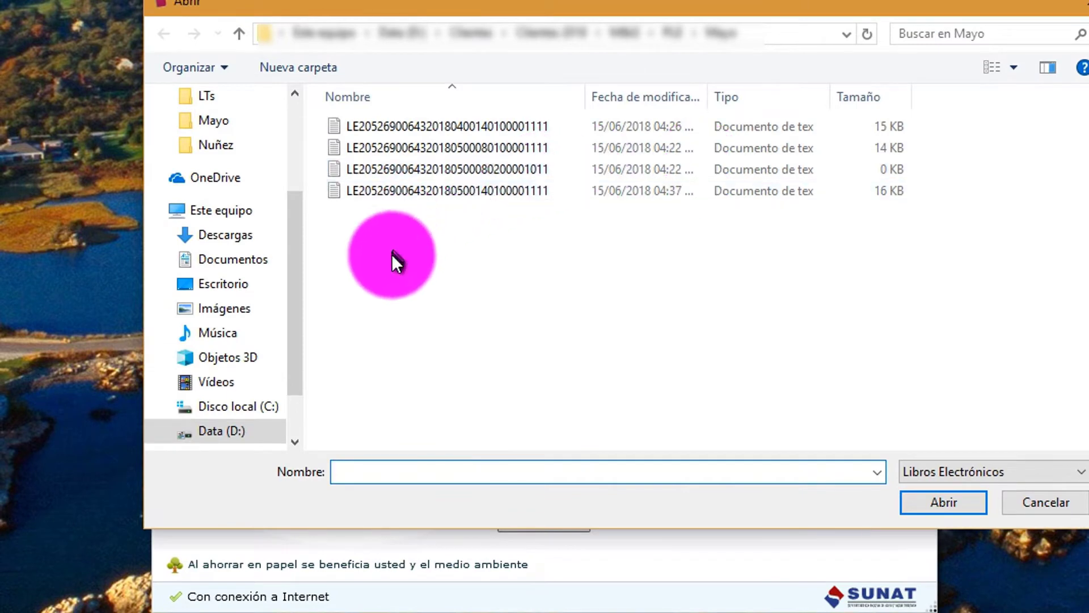
pyautogui.moveTo(423, 233); pyautogui.dragTo(436, 155)
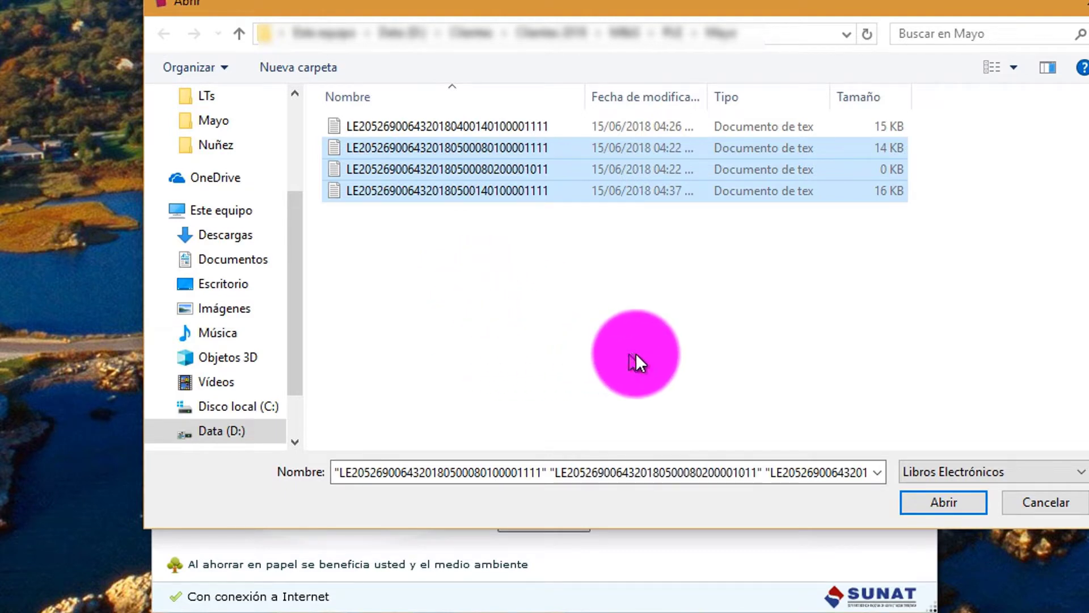
pyautogui.click(931, 502)
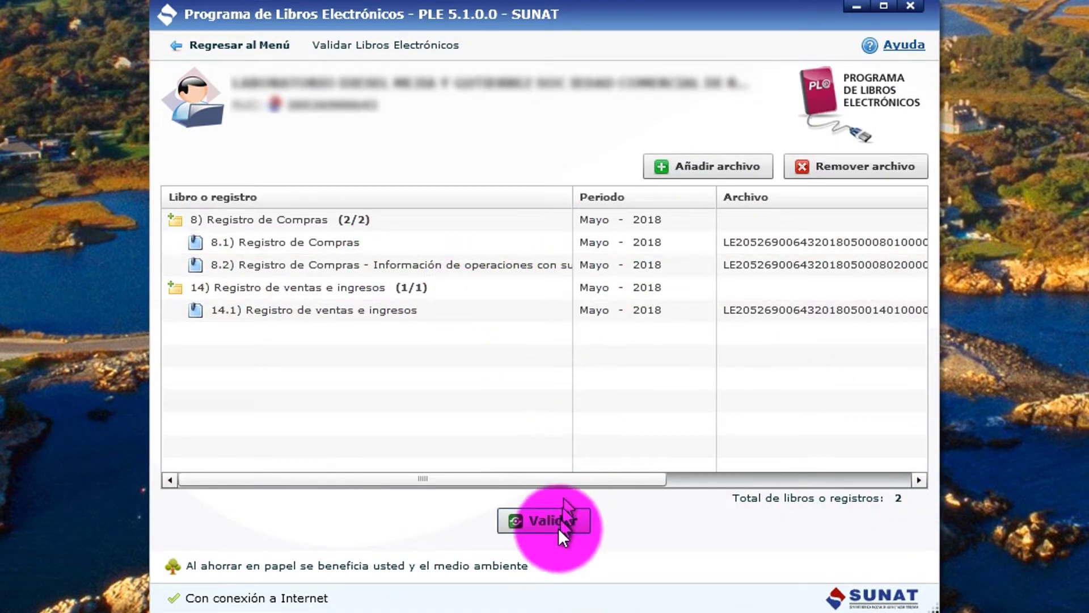
pyautogui.click(532, 519)
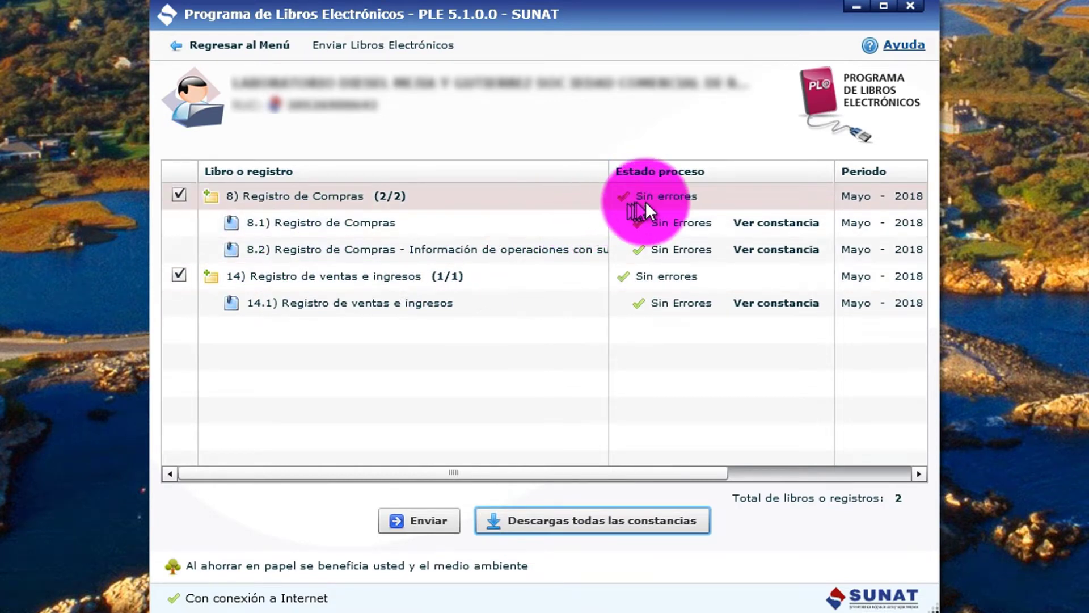
# Look through the control totals in the 8.1 Registro de Compras validation report and close it
pyautogui.moveTo(770, 230)
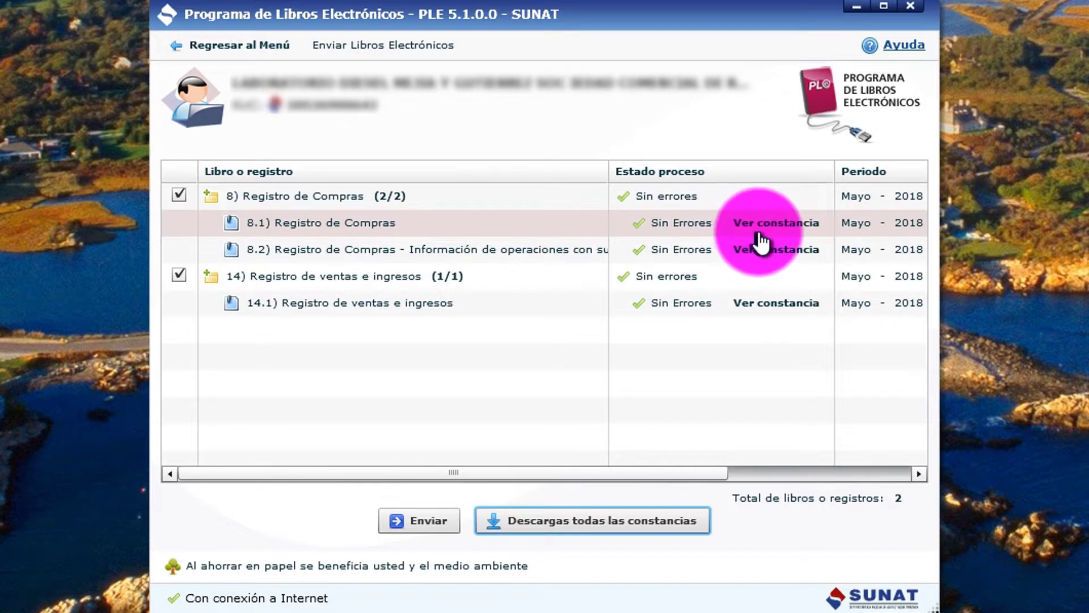
pyautogui.click(764, 226)
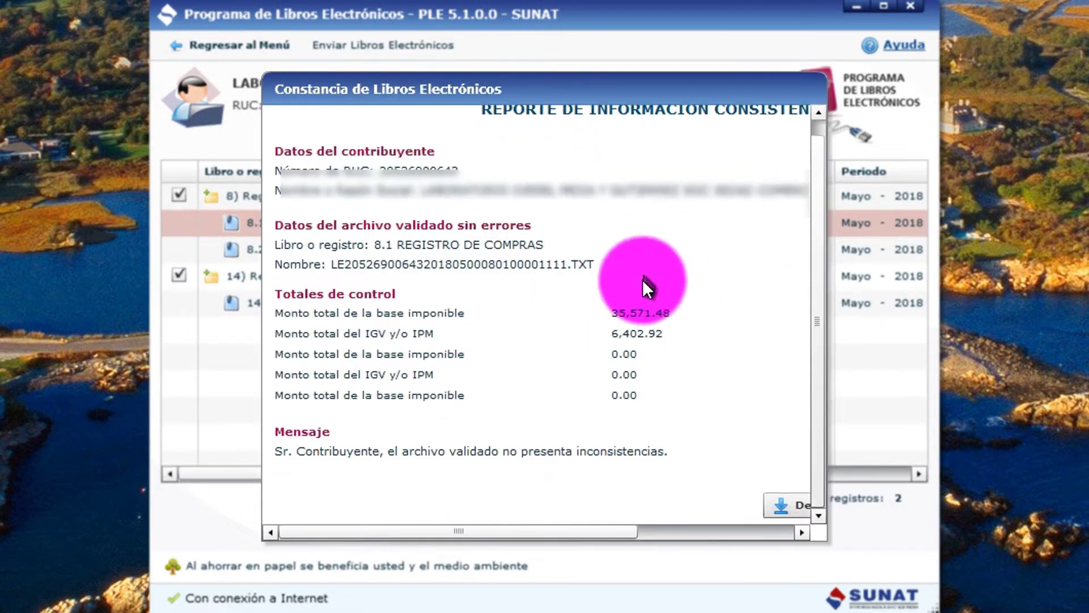
pyautogui.scroll(-5, 554, 343)
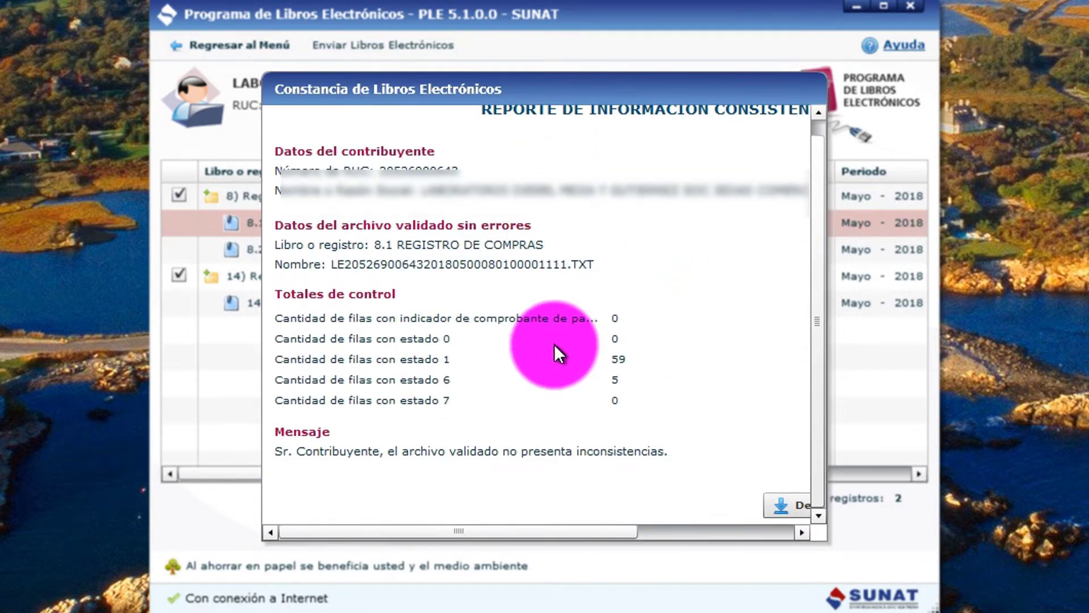
pyautogui.scroll(4, 554, 344)
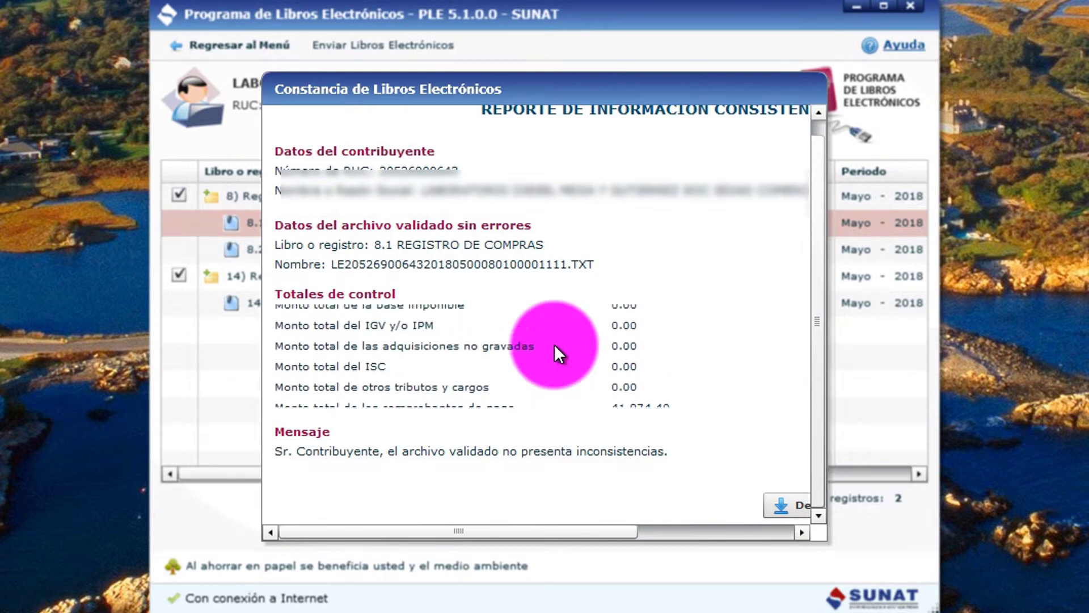
pyautogui.moveTo(629, 531); pyautogui.dragTo(756, 531)
pyautogui.click(773, 503)
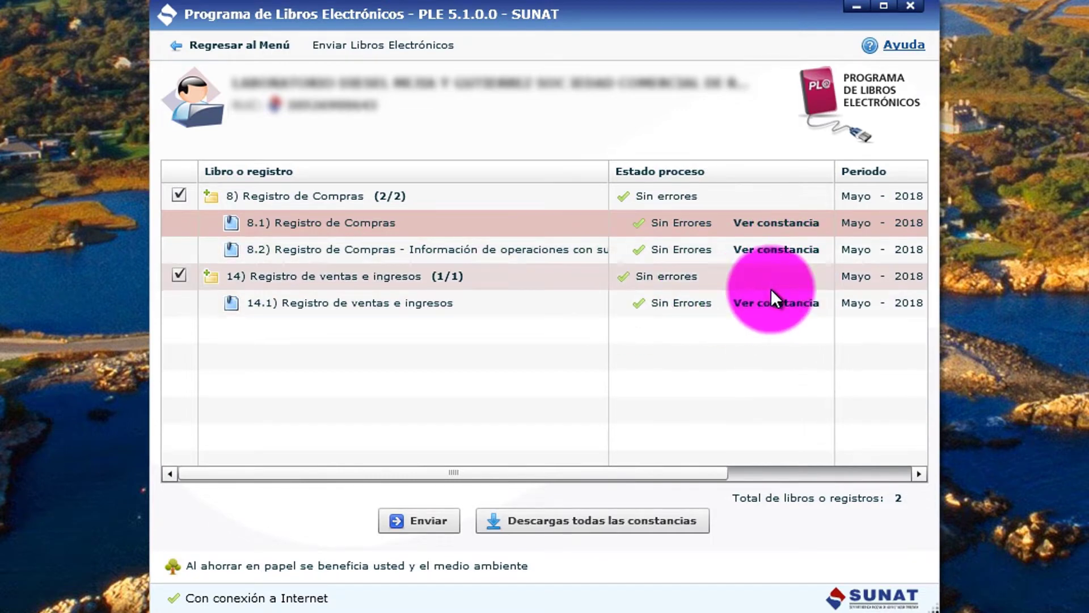
# Examine the 14.1 Registro de ventas e ingresos report's control totals, including the row counts by status, and close it
pyautogui.click(774, 305)
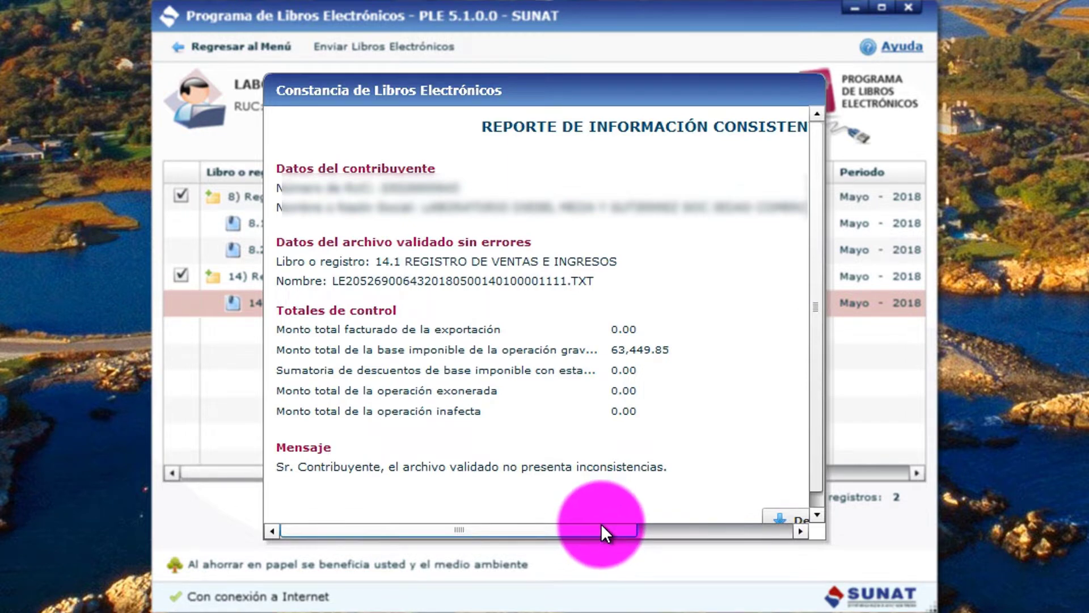
pyautogui.moveTo(569, 527); pyautogui.dragTo(513, 527)
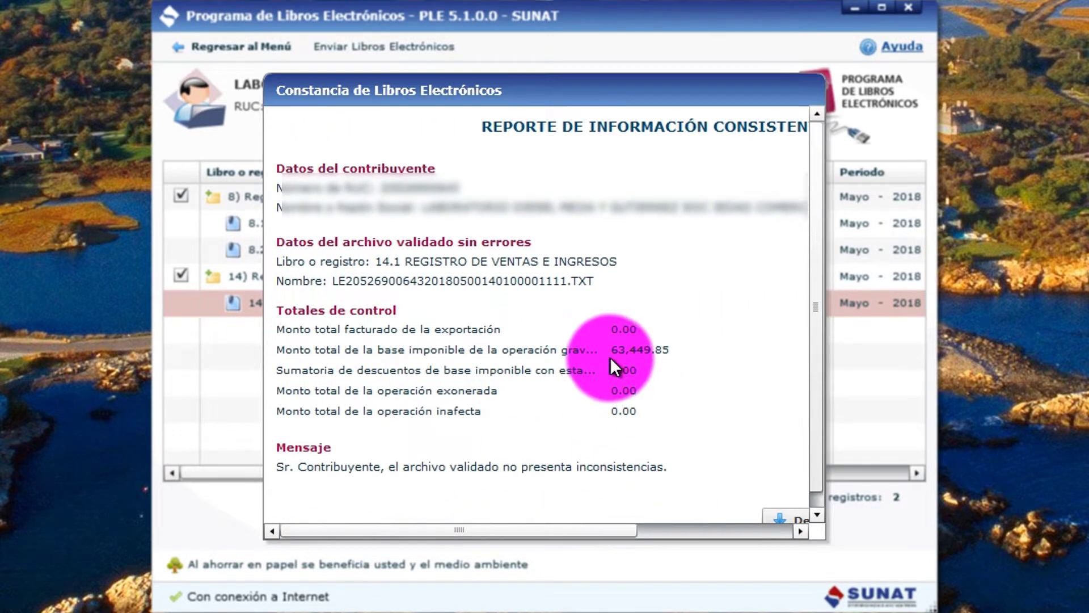
pyautogui.scroll(-2, 610, 357)
pyautogui.scroll(-2, 611, 359)
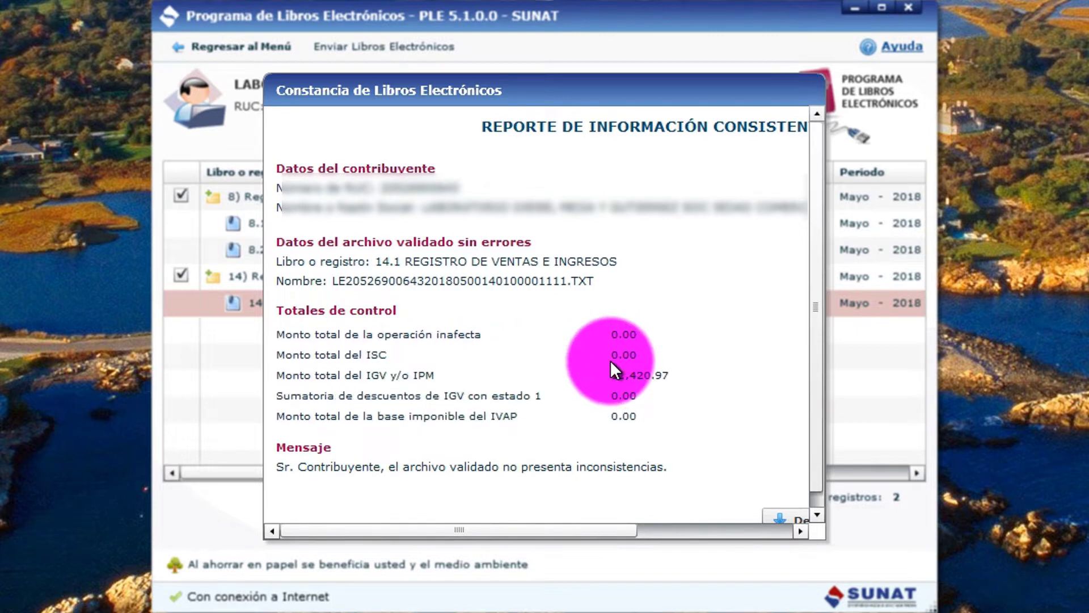
pyautogui.scroll(-1, 646, 377)
pyautogui.scroll(-2, 645, 377)
pyautogui.scroll(-6, 645, 376)
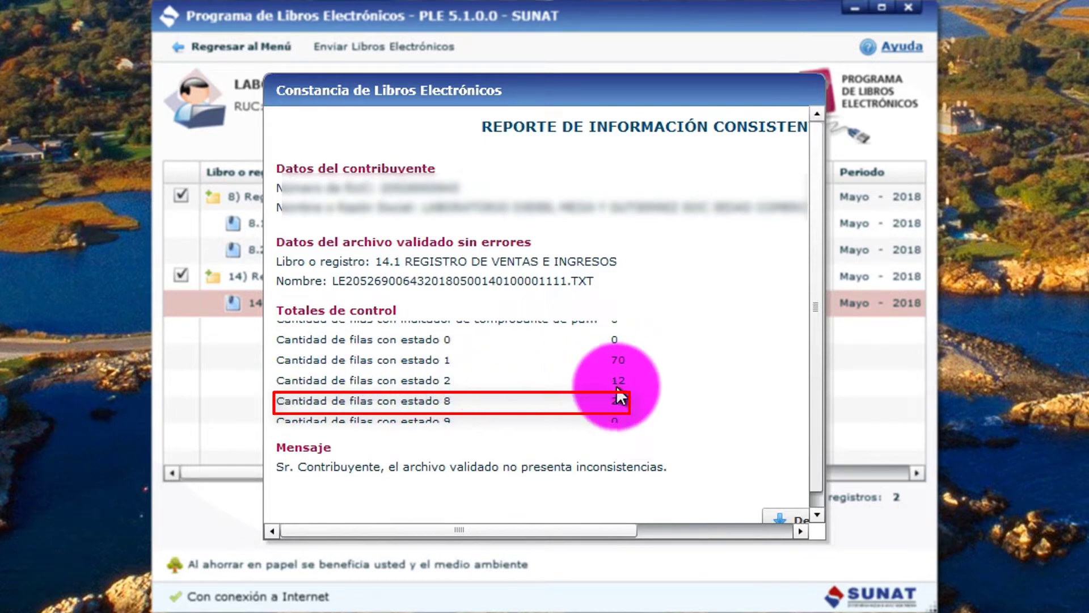
pyautogui.scroll(-1, 617, 391)
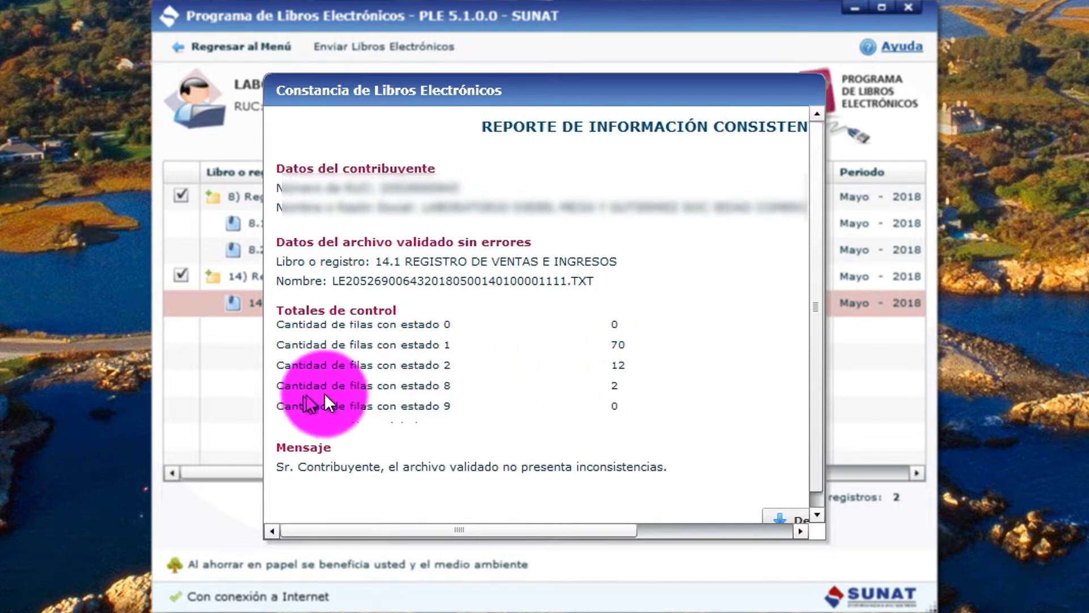
pyautogui.scroll(-1, 605, 386)
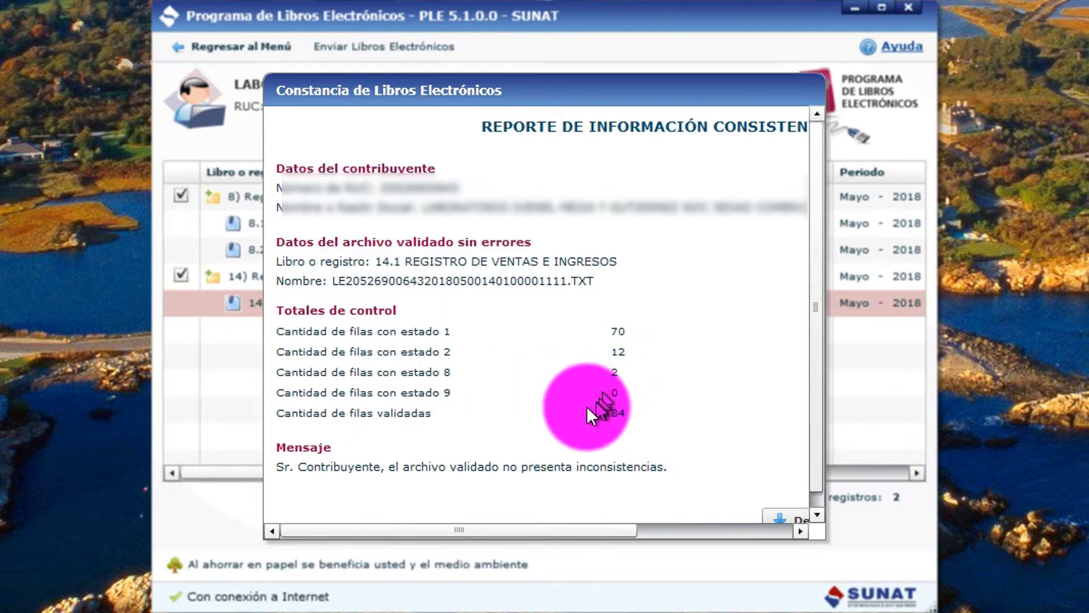
pyautogui.moveTo(598, 530); pyautogui.dragTo(747, 519)
pyautogui.click(749, 517)
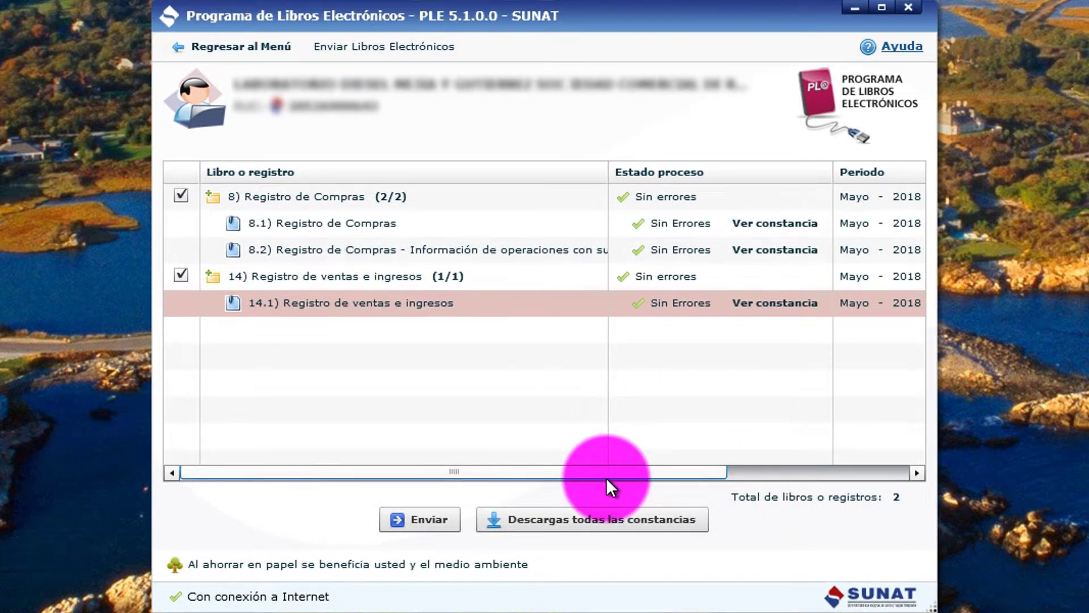
# Download all the validation reports into the Mayo folder
pyautogui.click(577, 518)
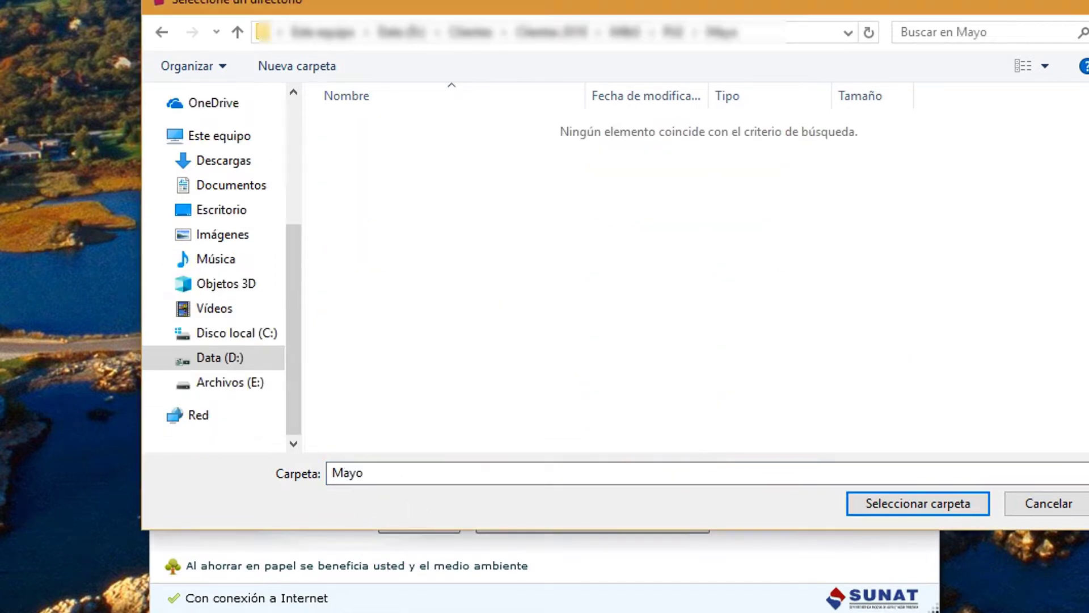
pyautogui.click(894, 502)
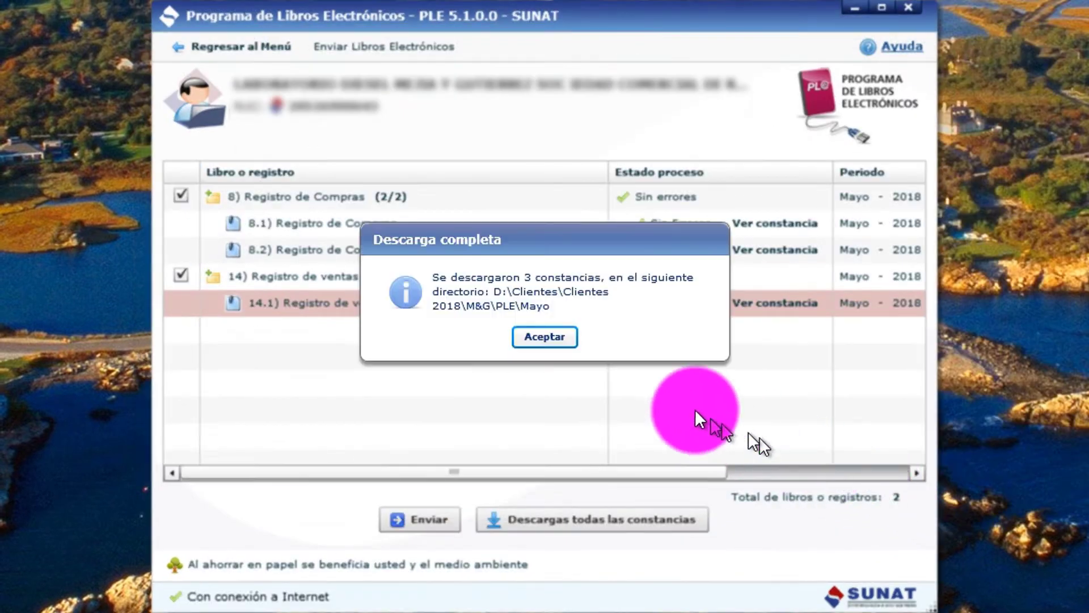
pyautogui.click(550, 337)
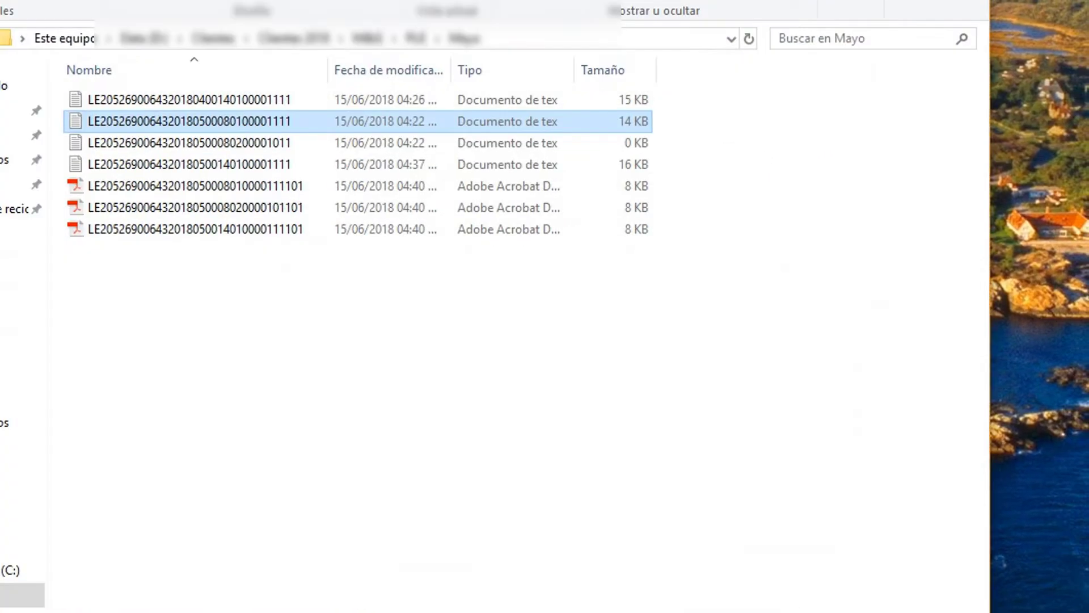
# Open the downloaded 14.1 sales register PDF from the Mayo folder and check its row counts for status 2 and status 8
pyautogui.click(169, 230)
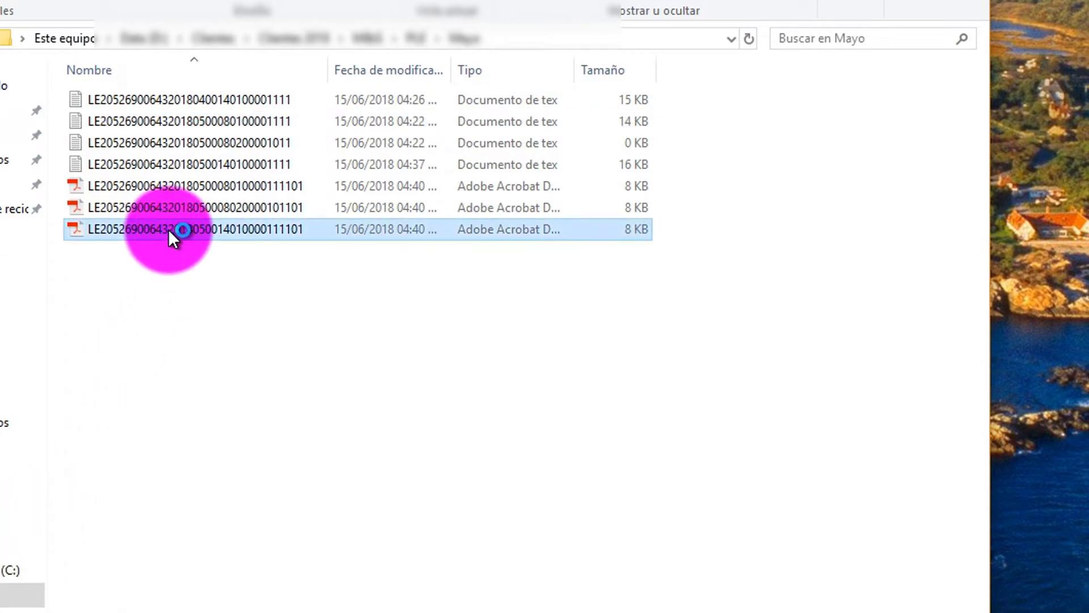
pyautogui.doubleClick(170, 230)
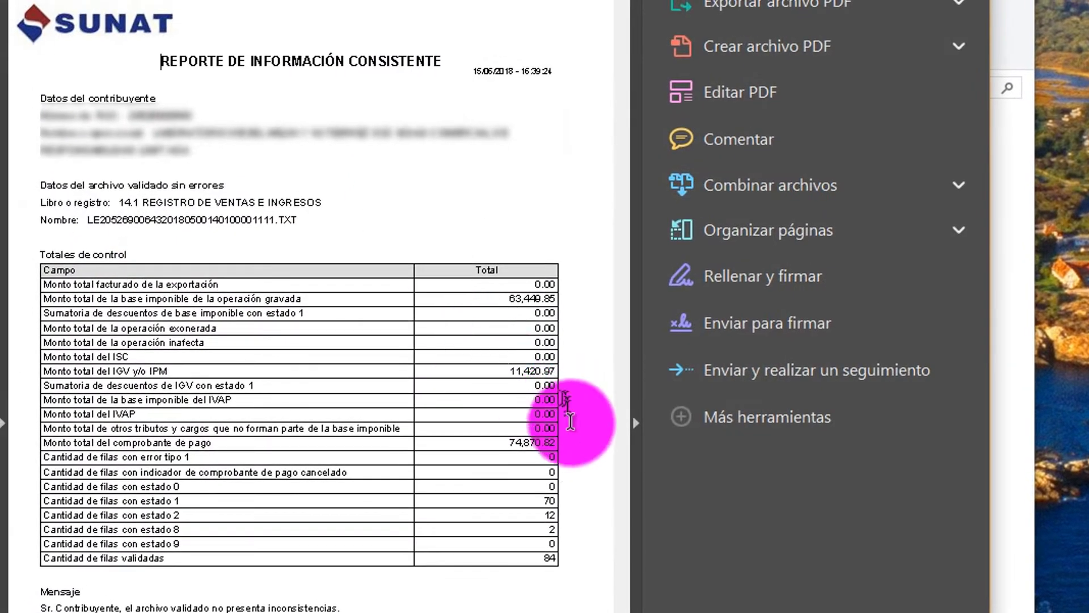
pyautogui.click(636, 426)
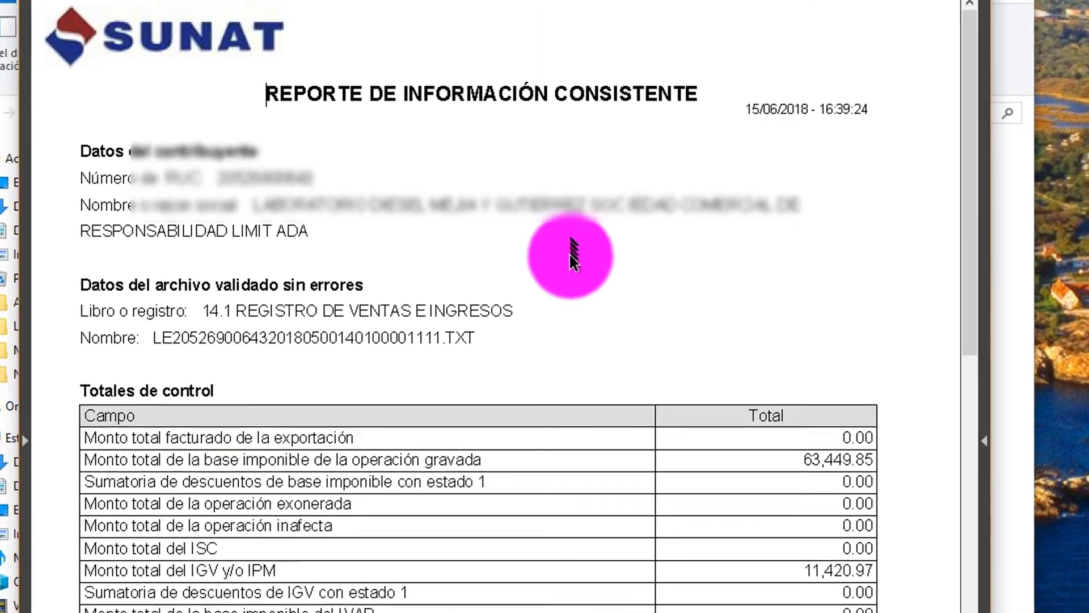
pyautogui.scroll(-3, 557, 255)
pyautogui.scroll(-3, 572, 287)
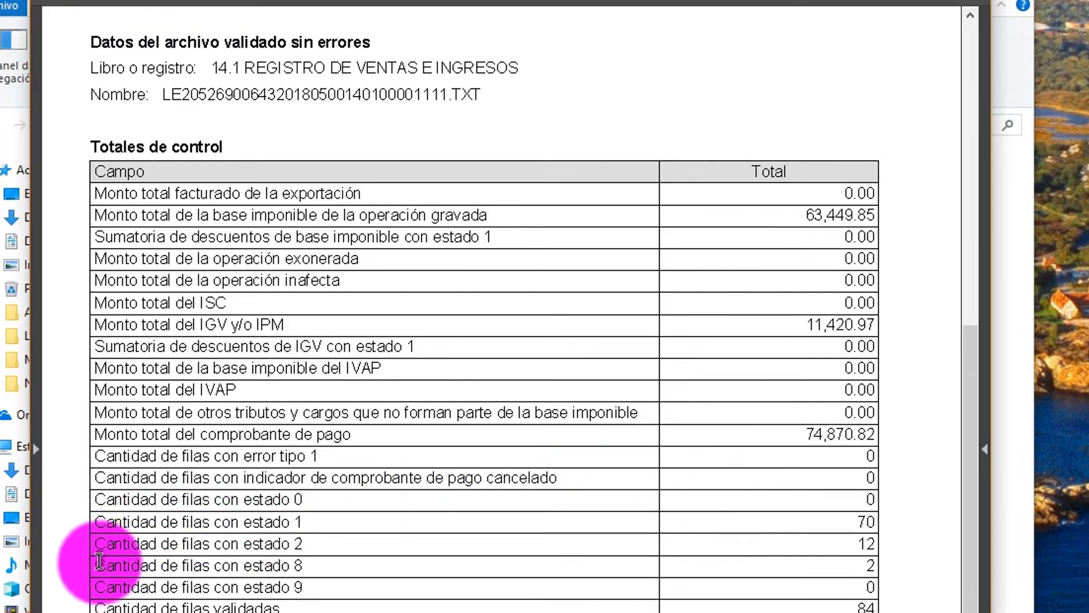
pyautogui.moveTo(95, 542); pyautogui.dragTo(874, 539)
pyautogui.moveTo(101, 565); pyautogui.dragTo(863, 578)
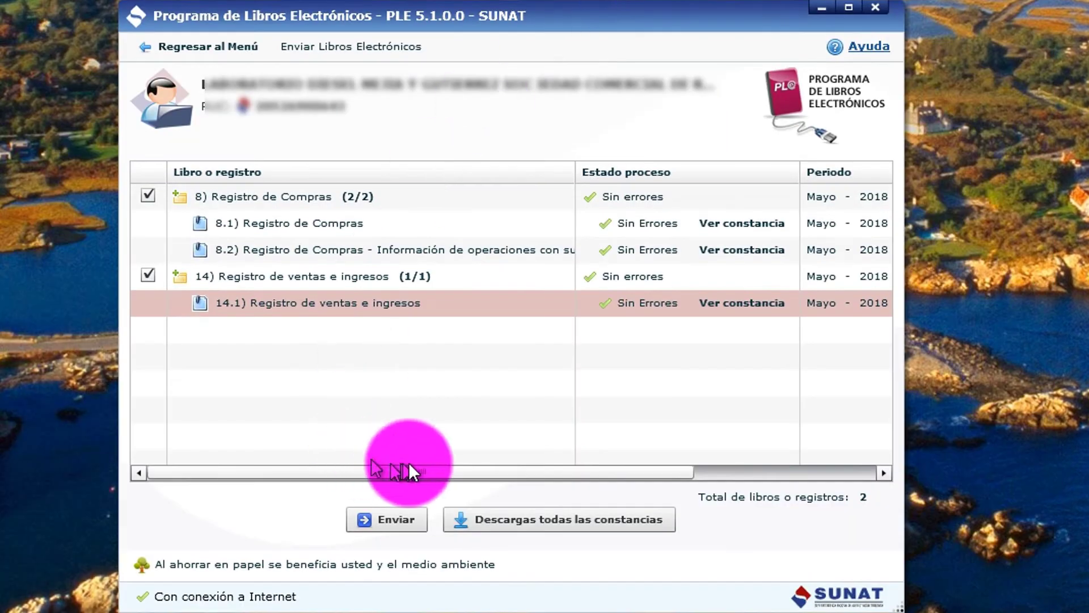
# Send the May purchases and sales registers to SUNAT, confirming the submission and dismissing the notices
pyautogui.click(379, 519)
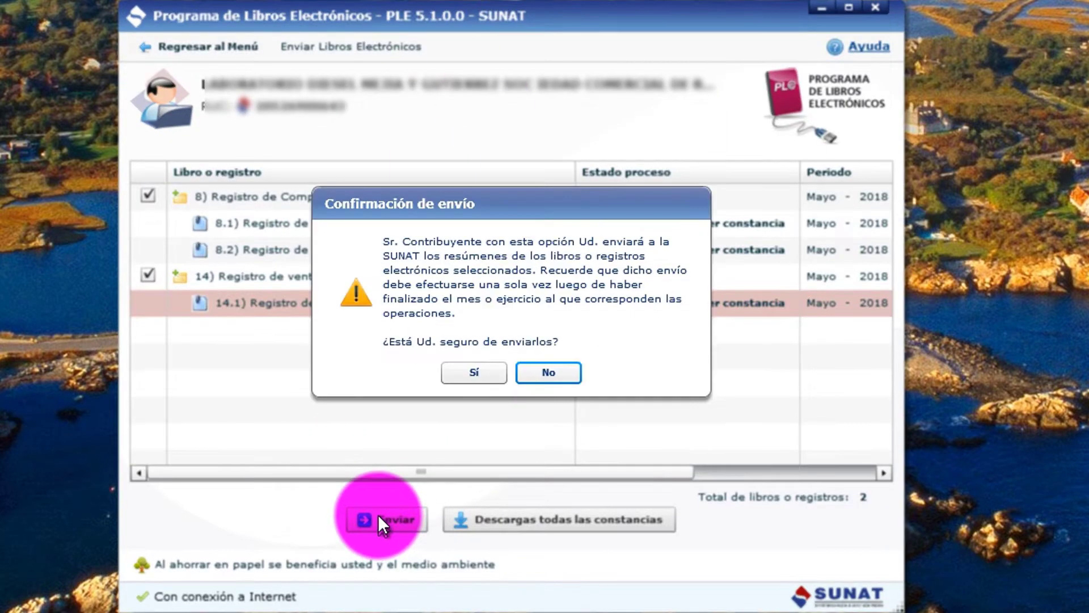
pyautogui.click(455, 375)
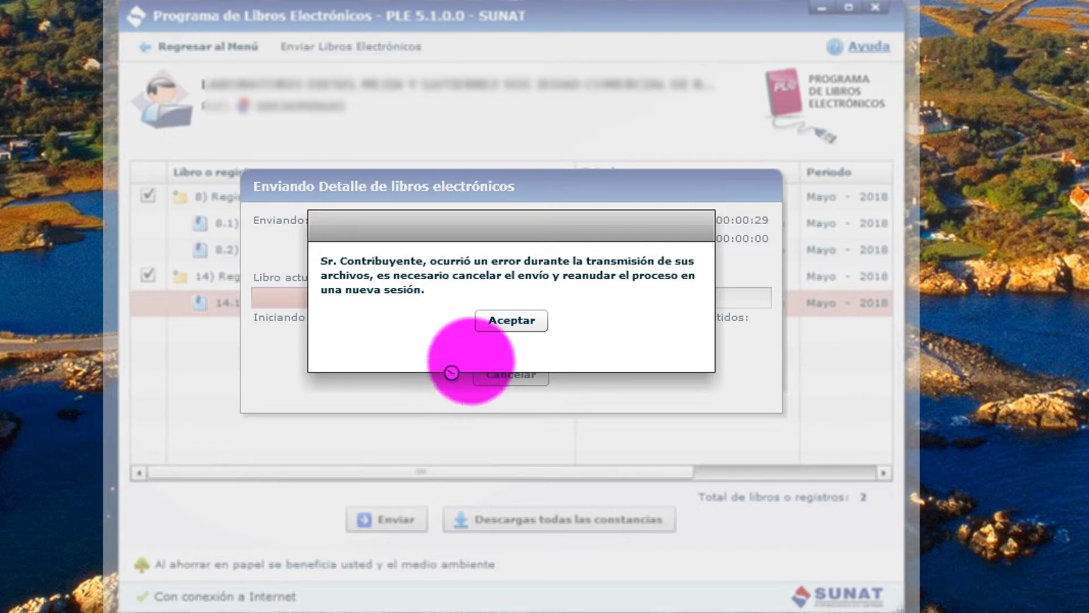
pyautogui.click(509, 322)
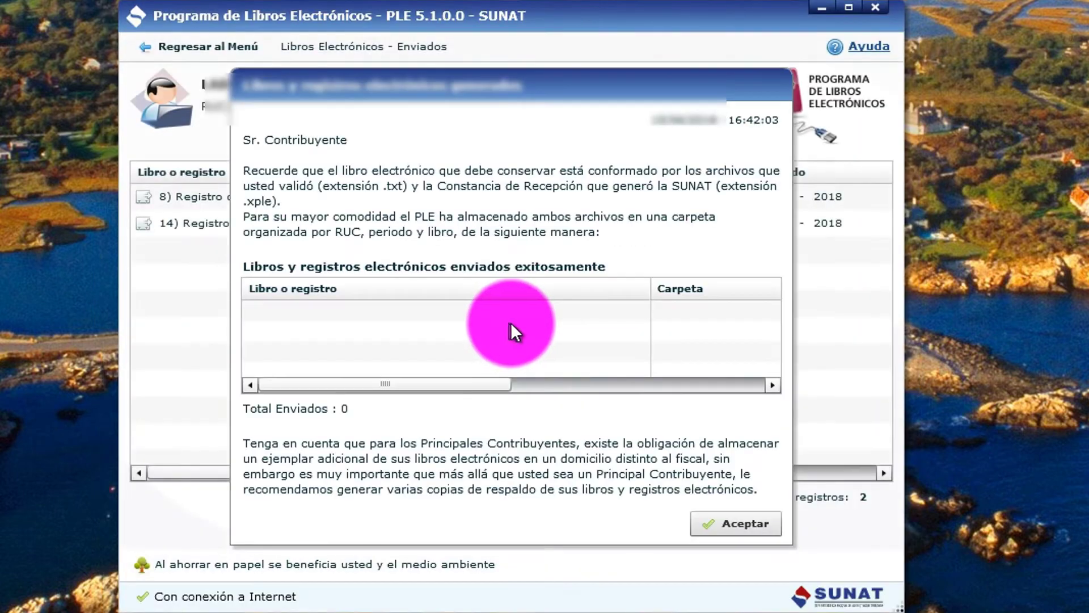
pyautogui.click(733, 525)
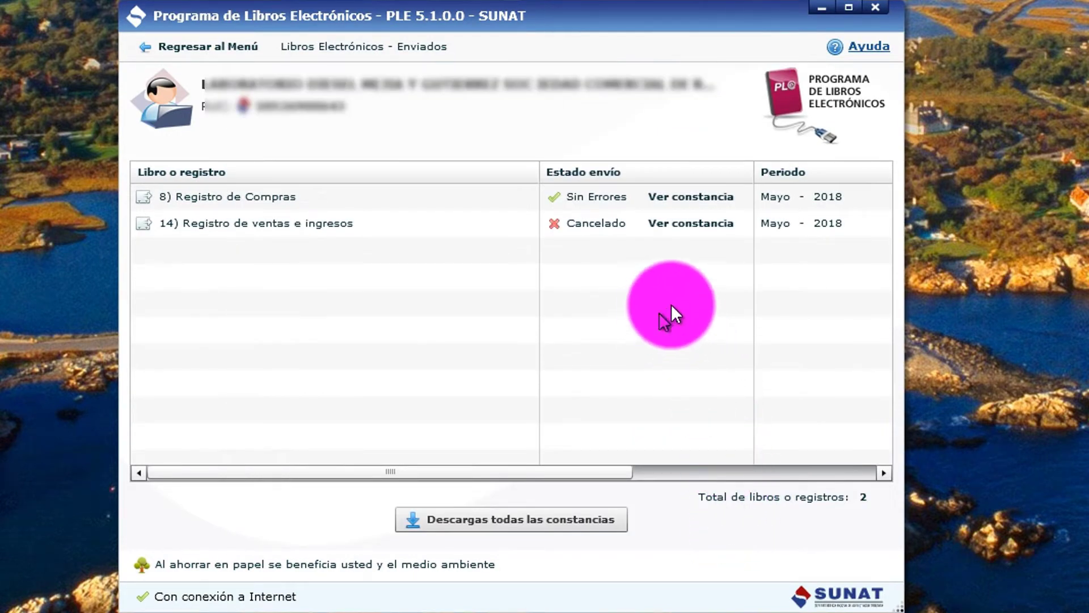
# Check the reception certificates of the sent May sales and purchases registers, closing the Registro de Compras certificate after viewing it
pyautogui.click(686, 234)
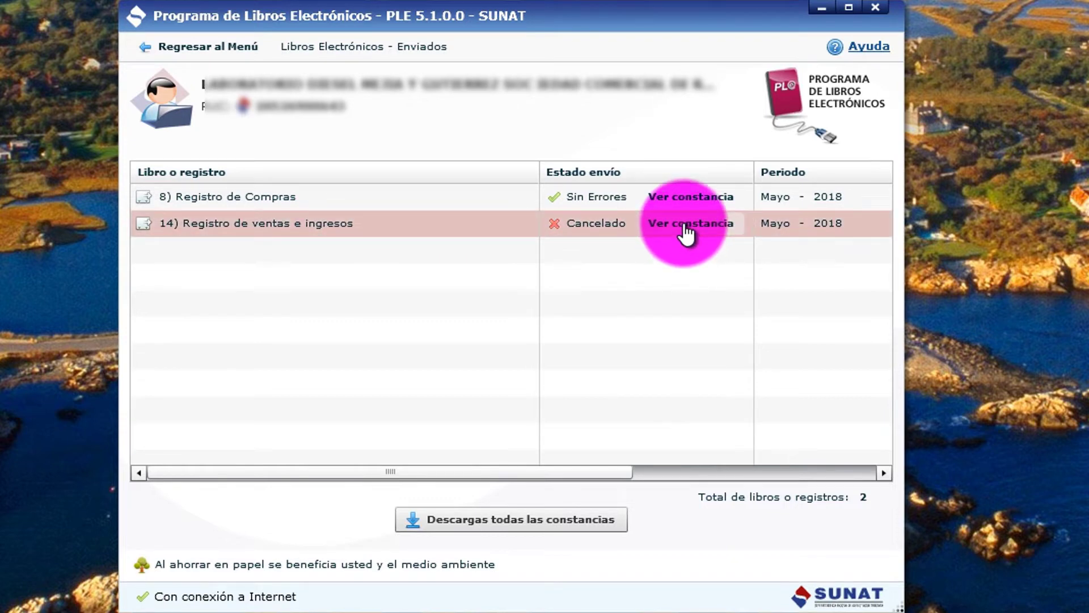
pyautogui.moveTo(686, 233)
pyautogui.mouseDown()
pyautogui.moveTo(668, 272)
pyautogui.moveTo(705, 340)
pyautogui.moveTo(688, 229)
pyautogui.mouseUp()
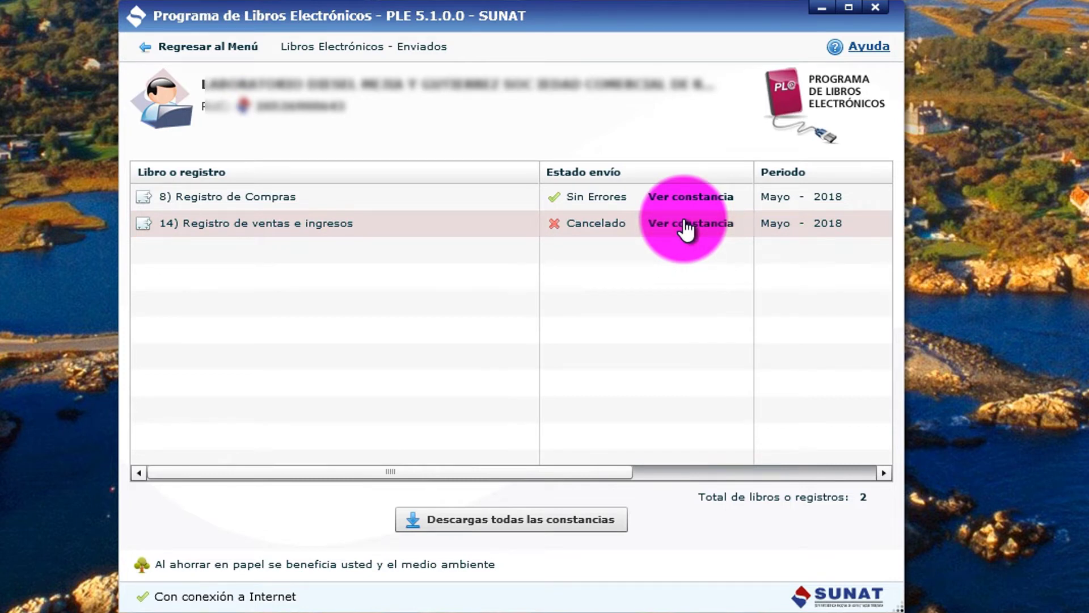
pyautogui.click(686, 199)
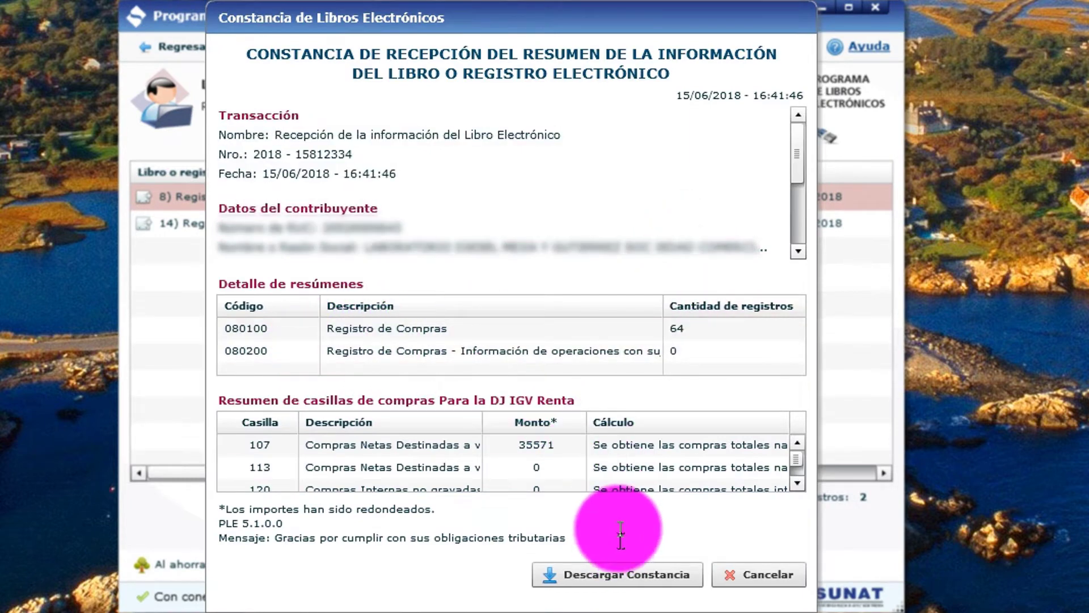
pyautogui.click(758, 578)
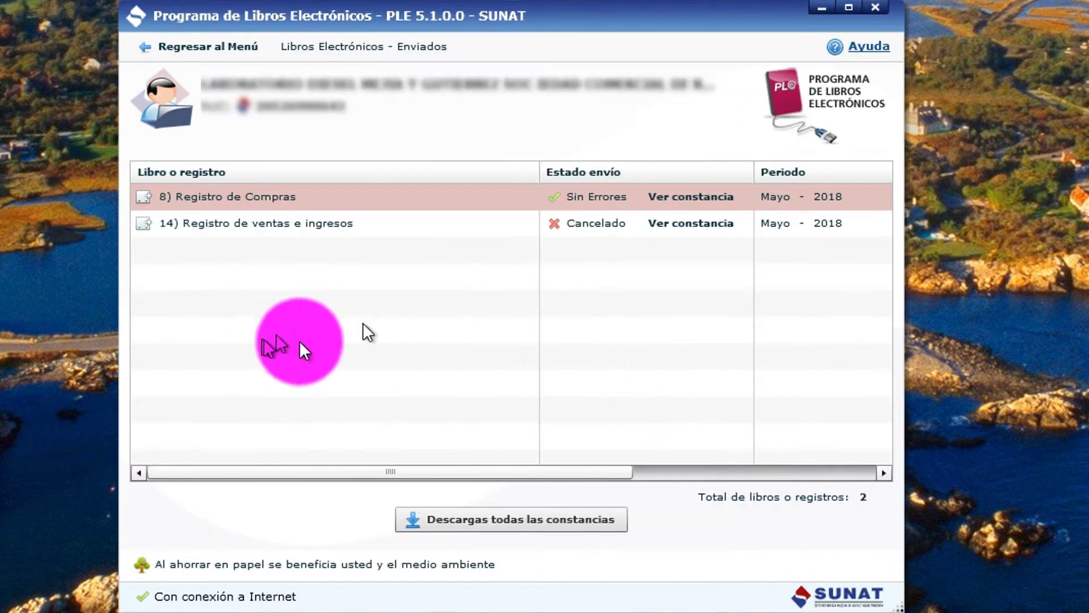
# Download all the reception certificates into the Mayo folder and dismiss the download notice
pyautogui.click(503, 518)
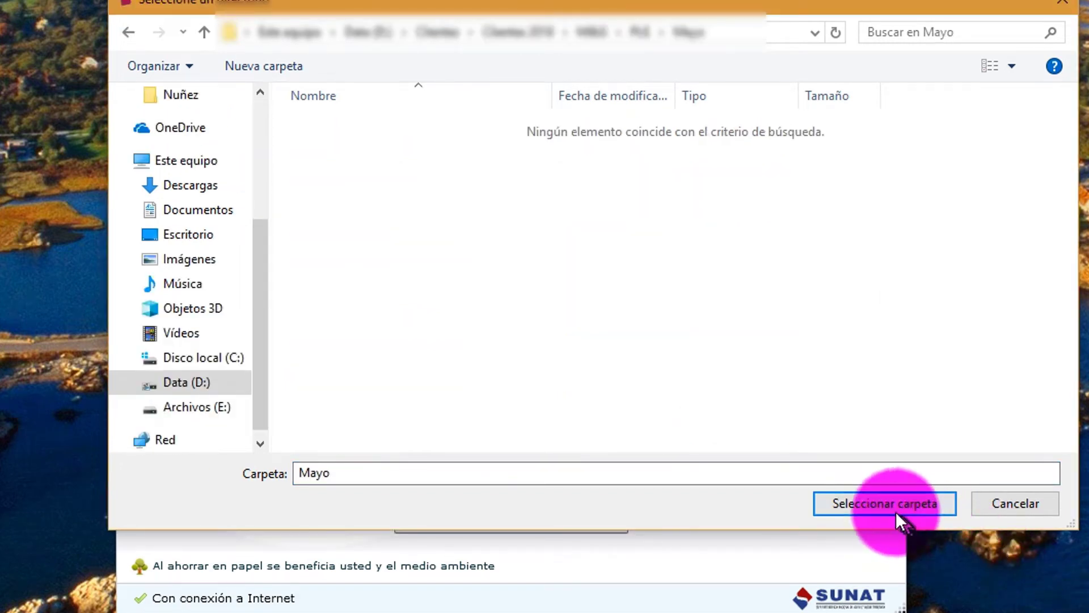
pyautogui.click(883, 502)
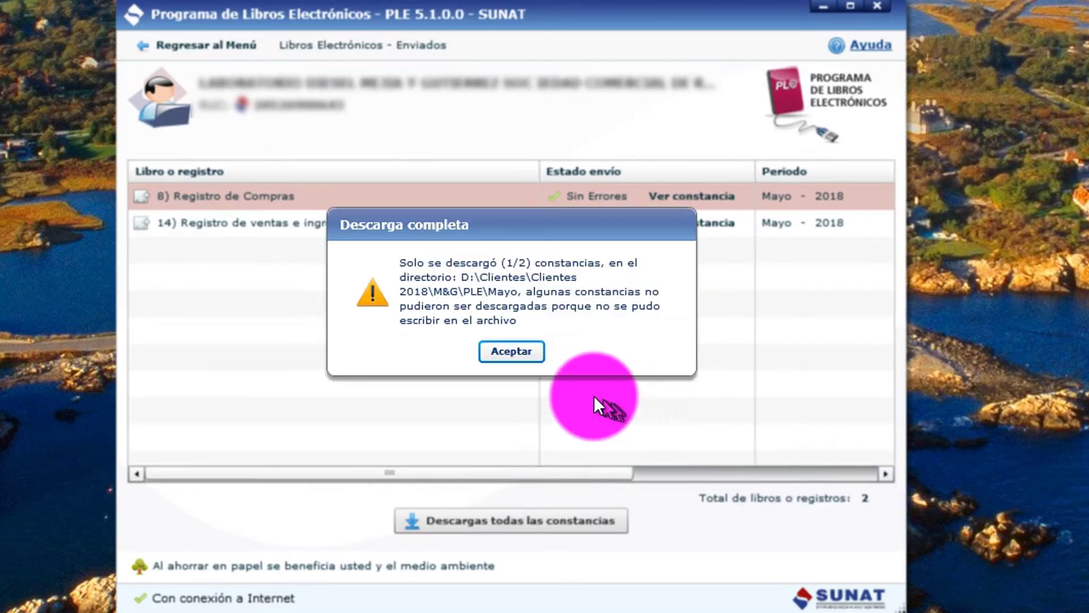
pyautogui.click(505, 351)
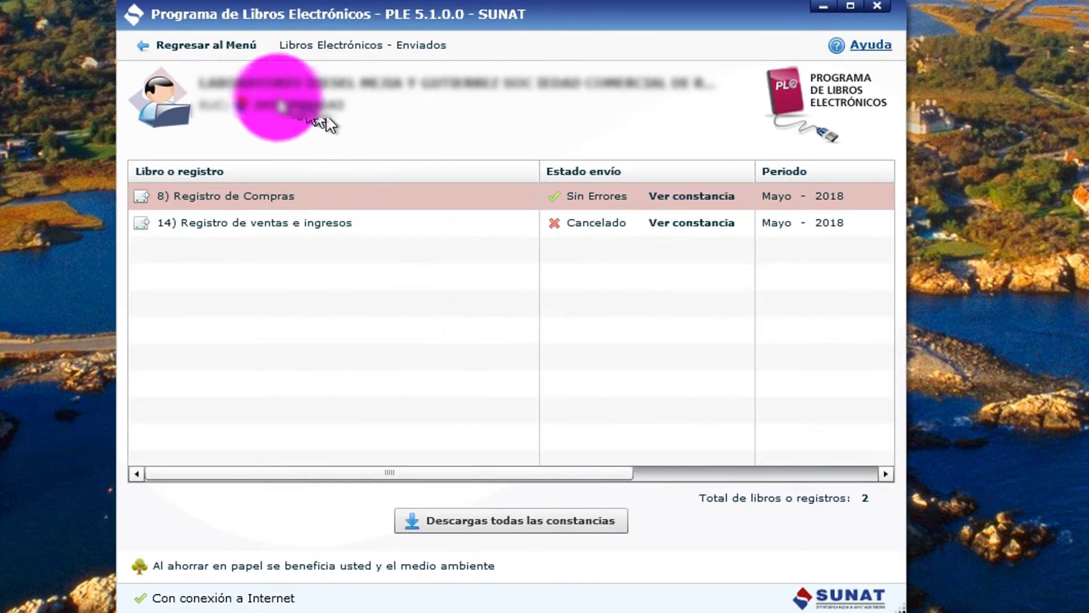
# Query the electronic books history for Enviados operations dated 15/06/2018 to 15/06/2018 and check which registers are listed
pyautogui.click(201, 51)
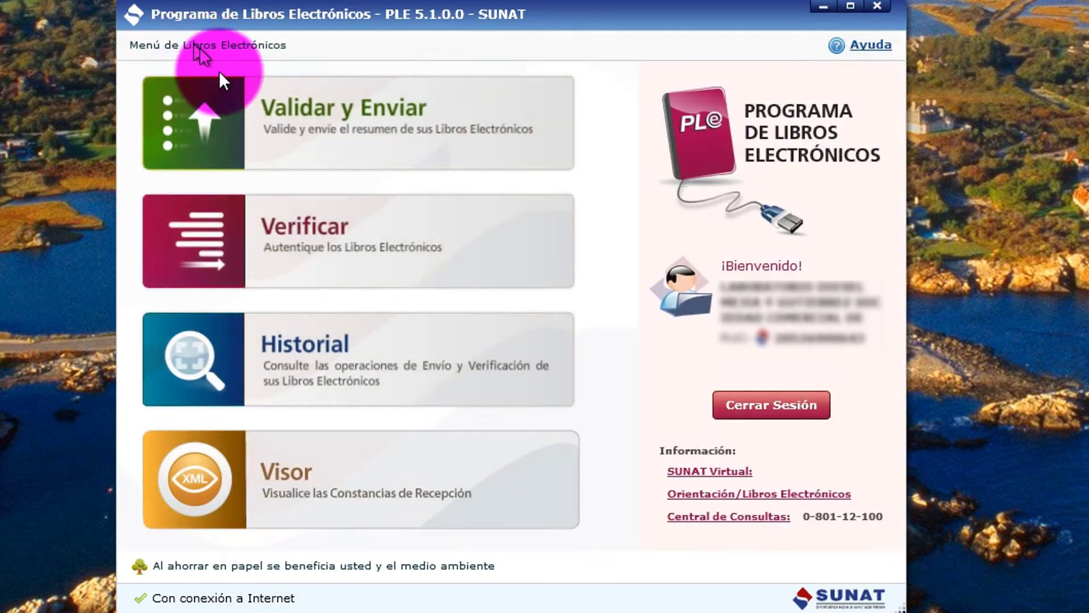
pyautogui.click(307, 335)
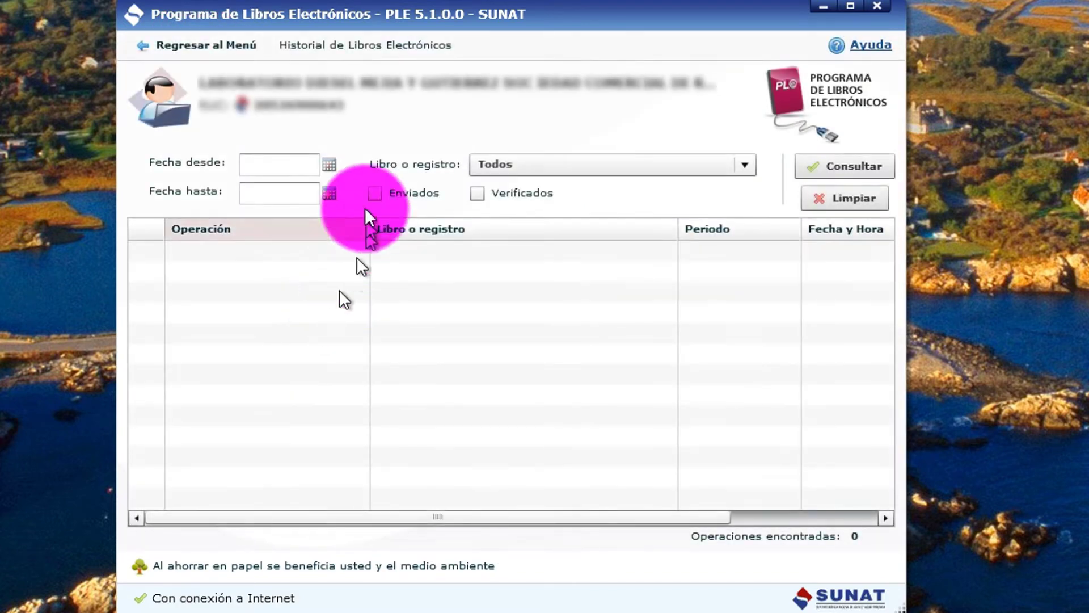
pyautogui.click(338, 166)
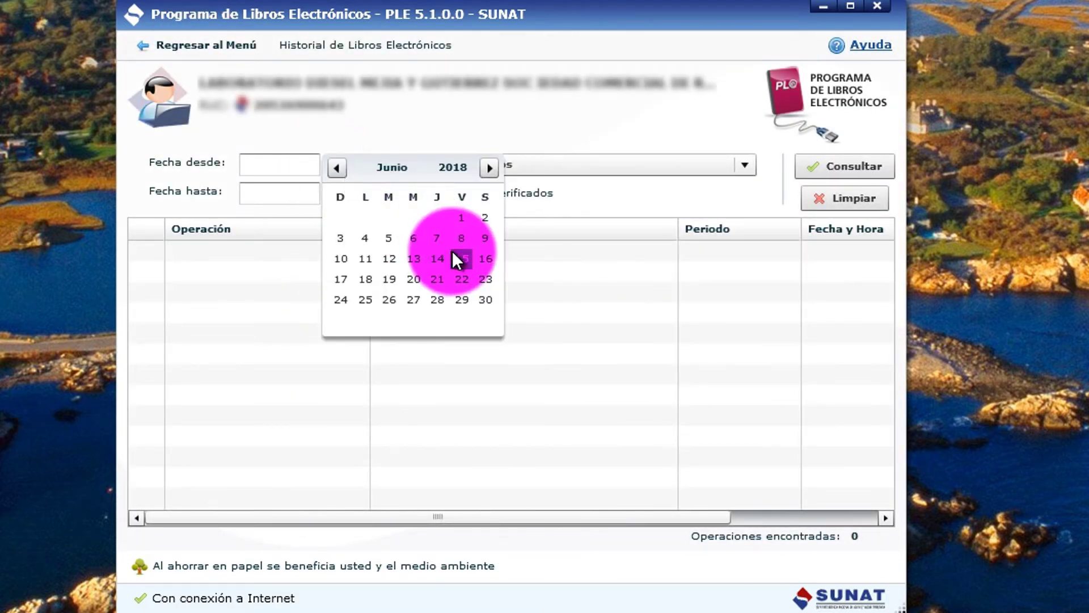
pyautogui.click(457, 257)
pyautogui.click(329, 193)
pyautogui.click(462, 285)
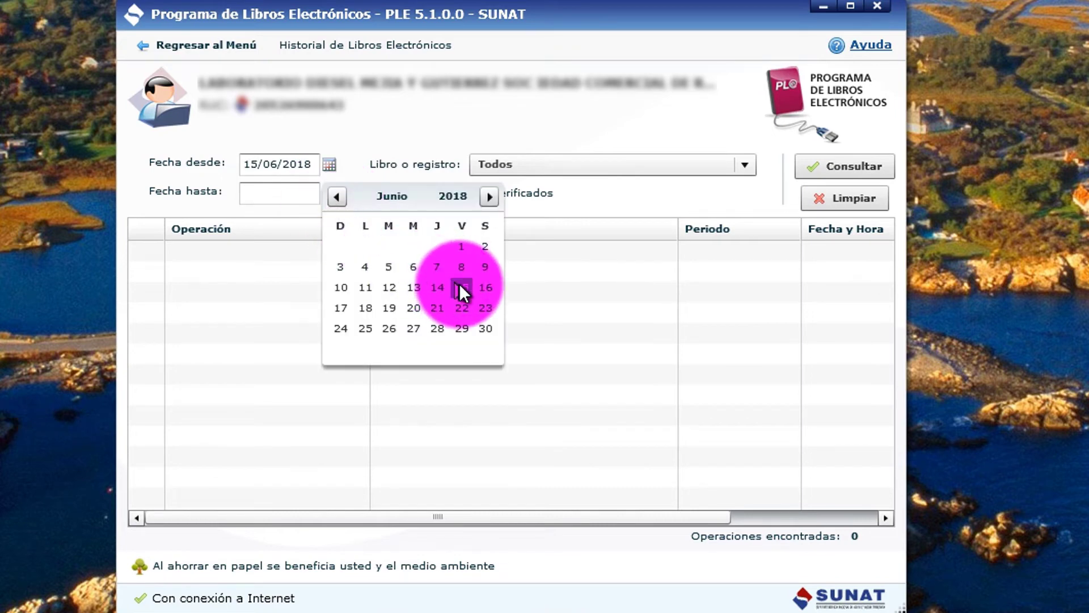
pyautogui.click(846, 167)
pyautogui.click(512, 337)
pyautogui.click(375, 193)
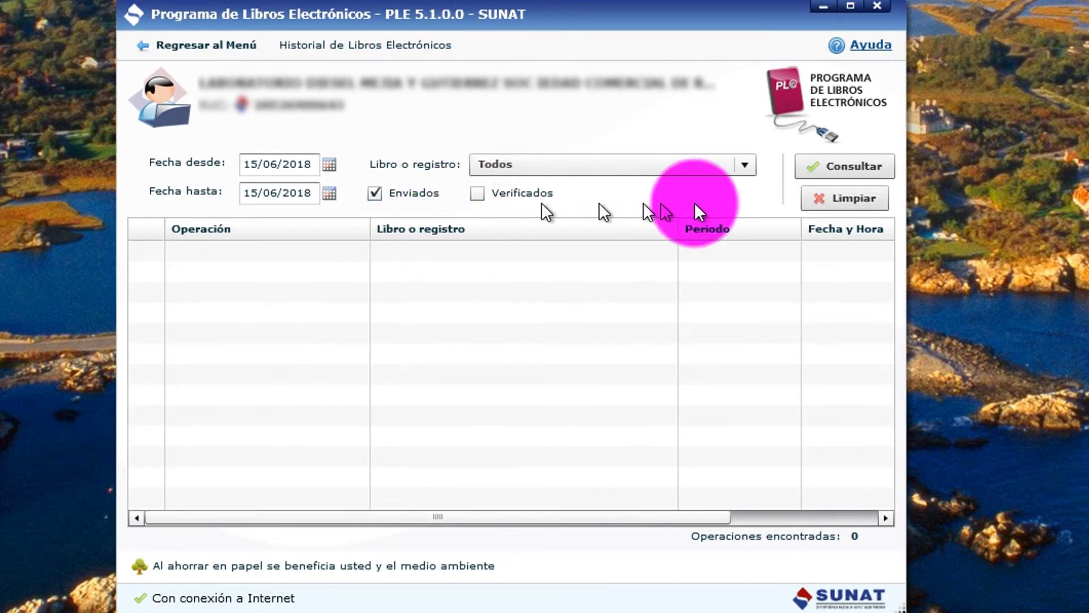
pyautogui.click(832, 165)
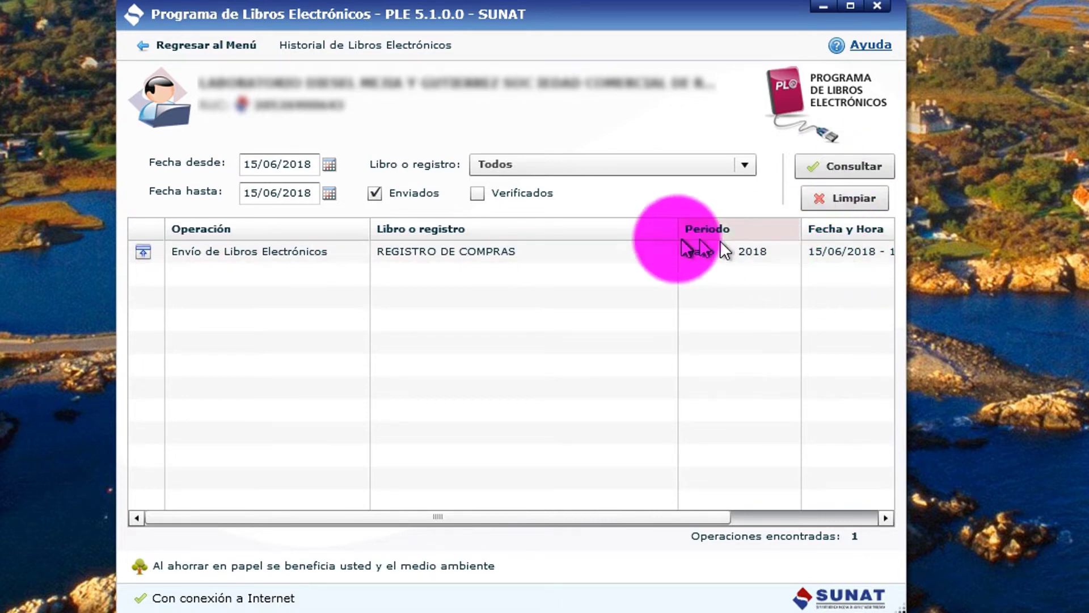
pyautogui.moveTo(556, 511); pyautogui.dragTo(490, 504)
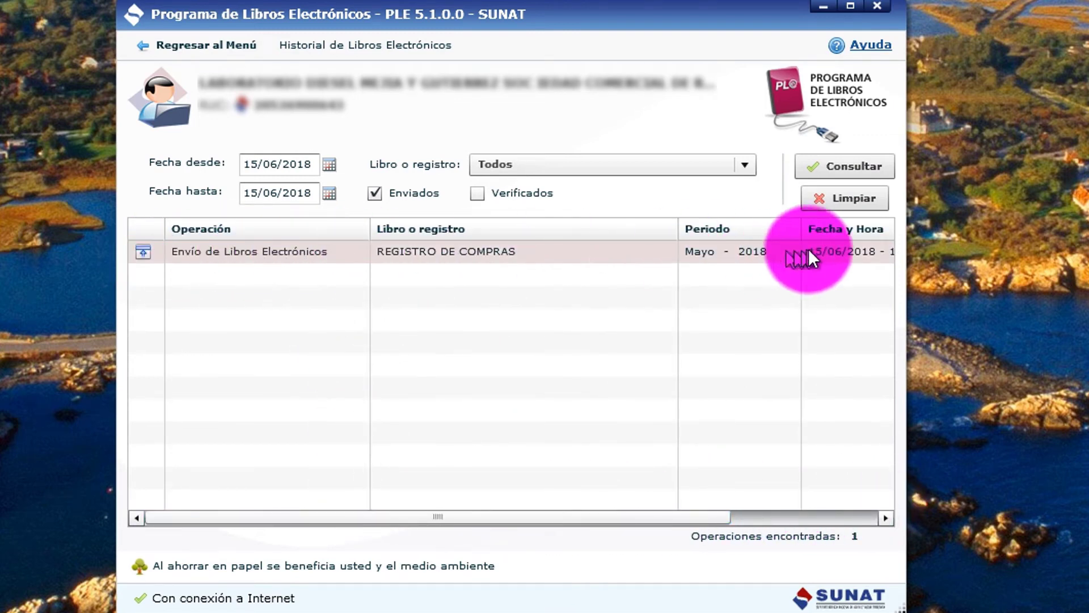
# Return to validating and sending books, dismiss the pending submission warning, and add only the May 14.1 sales register file
pyautogui.click(174, 53)
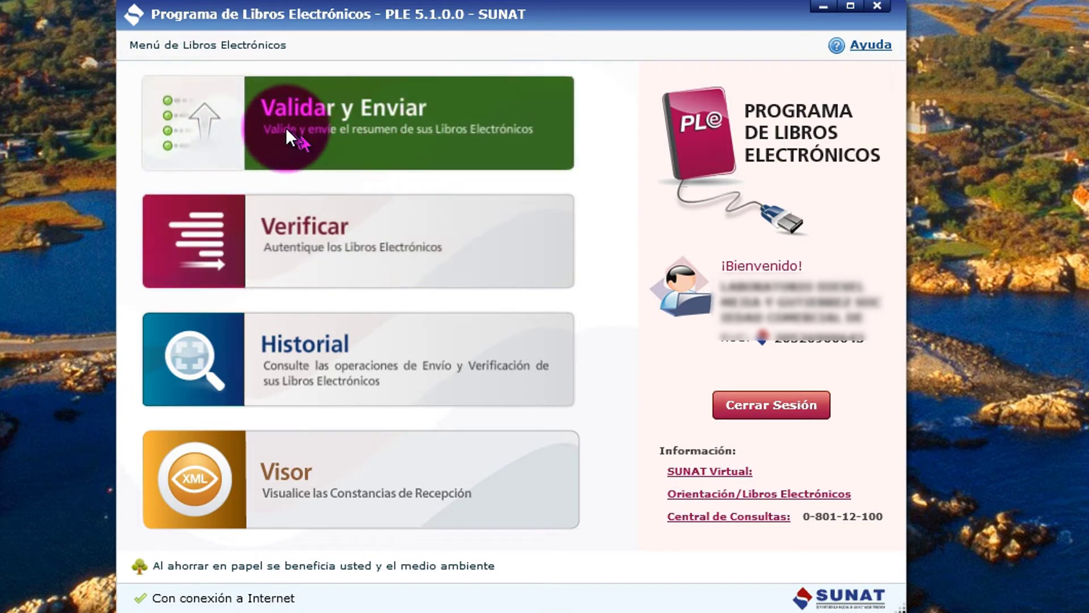
pyautogui.click(346, 130)
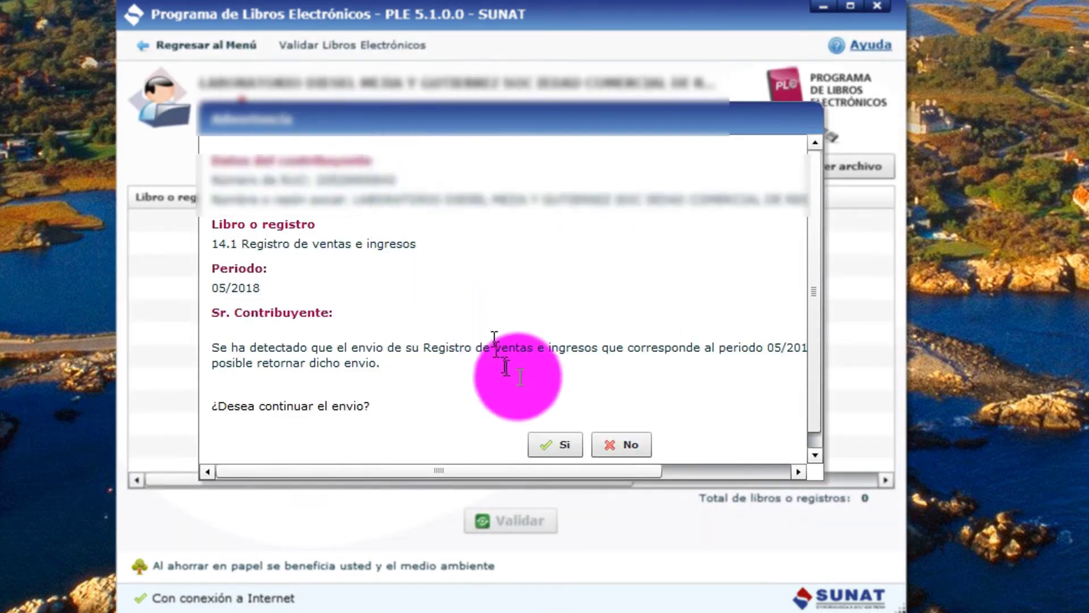
pyautogui.click(598, 443)
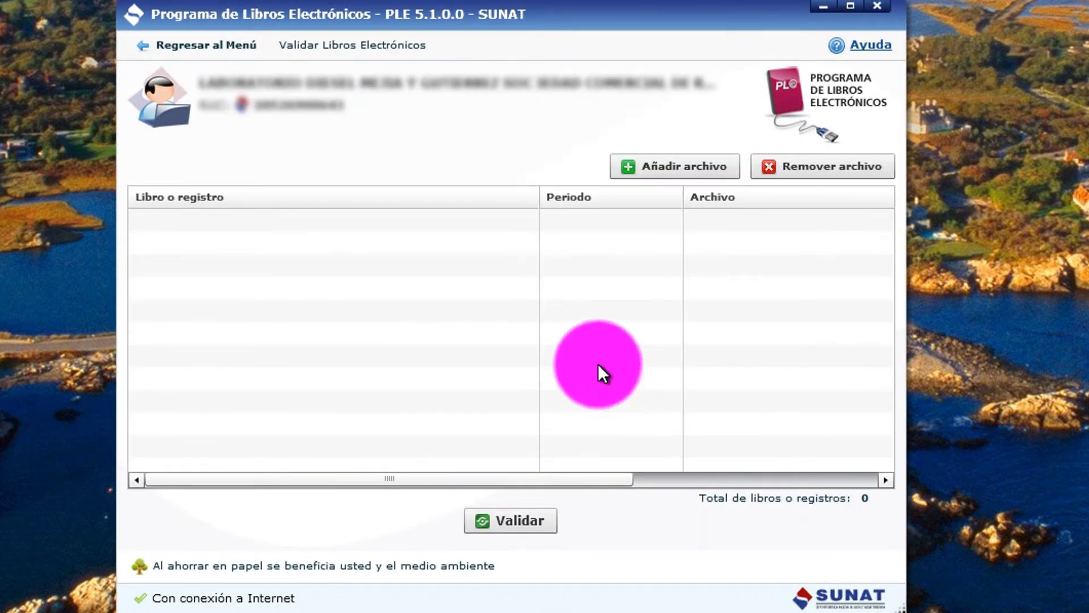
pyautogui.click(667, 164)
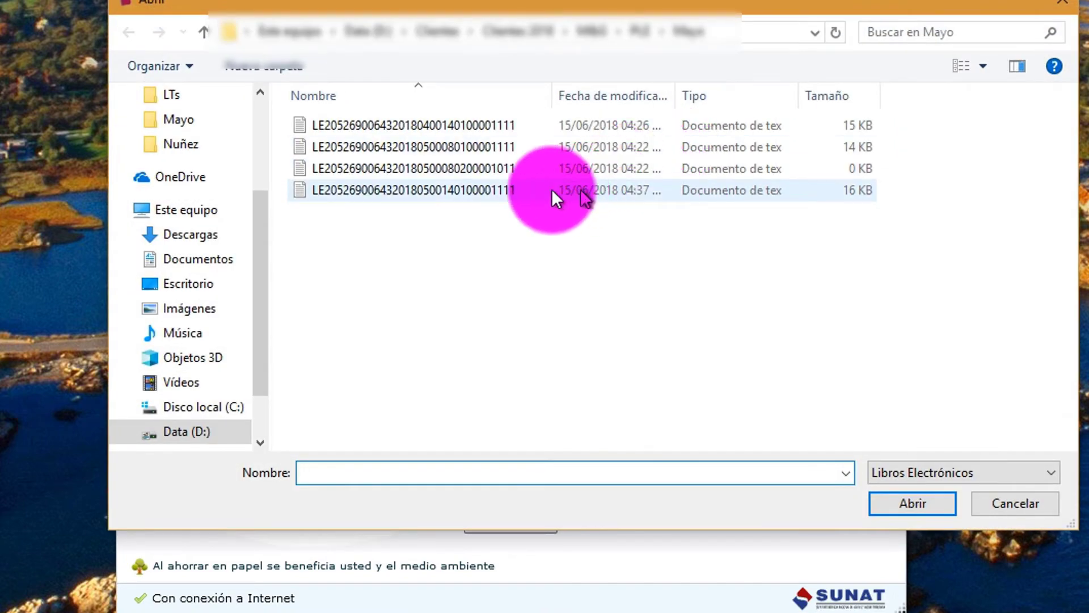
pyautogui.moveTo(384, 227); pyautogui.dragTo(399, 146)
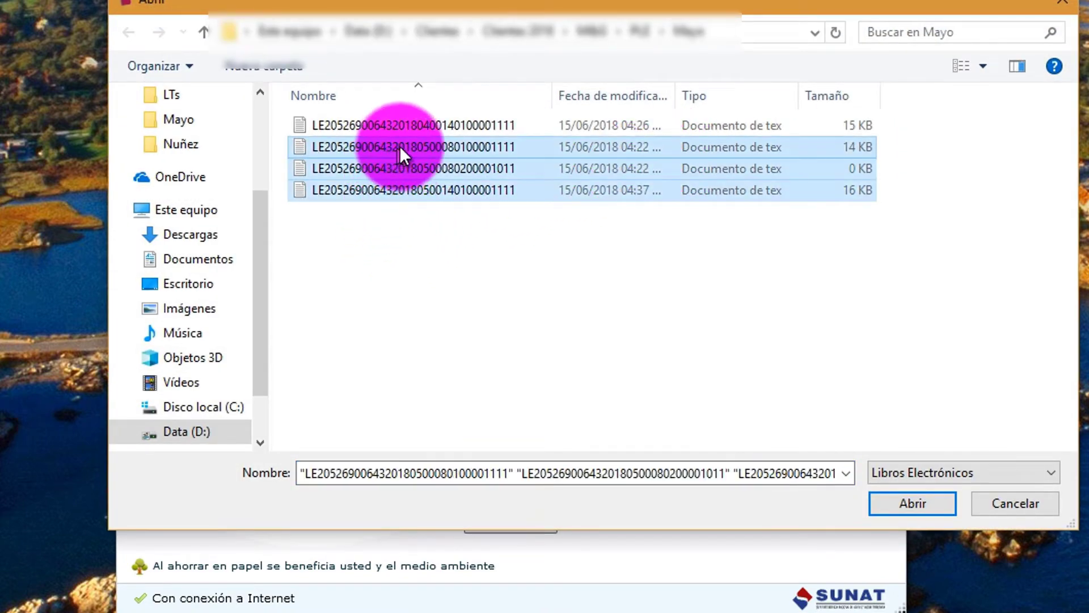
pyautogui.click(459, 193)
pyautogui.click(894, 504)
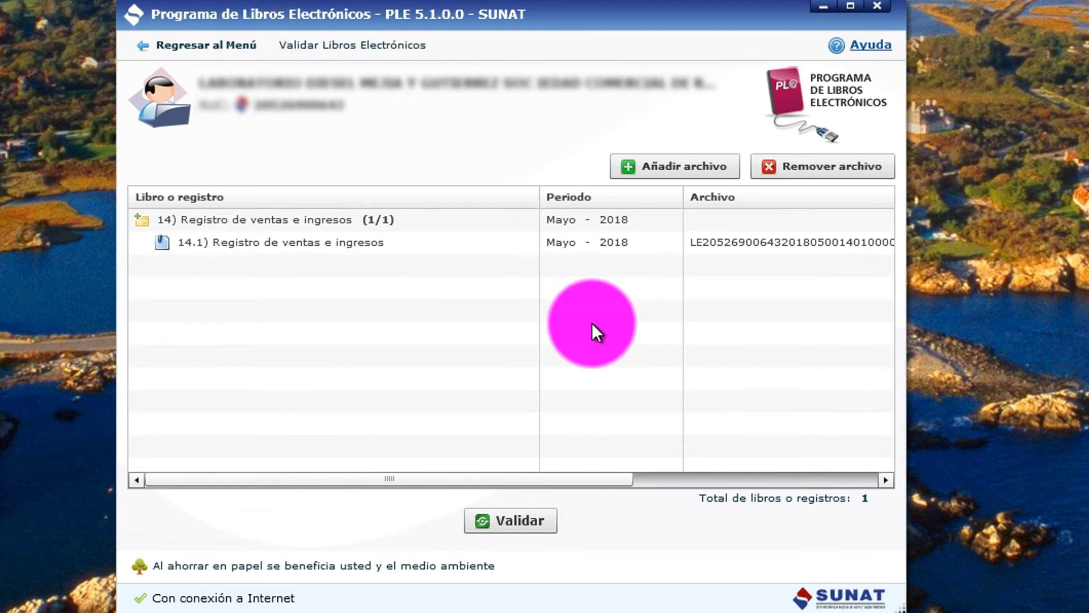
# Try to validate the May 14.1 sales register on its own, then read and dismiss the validation message
pyautogui.click(515, 519)
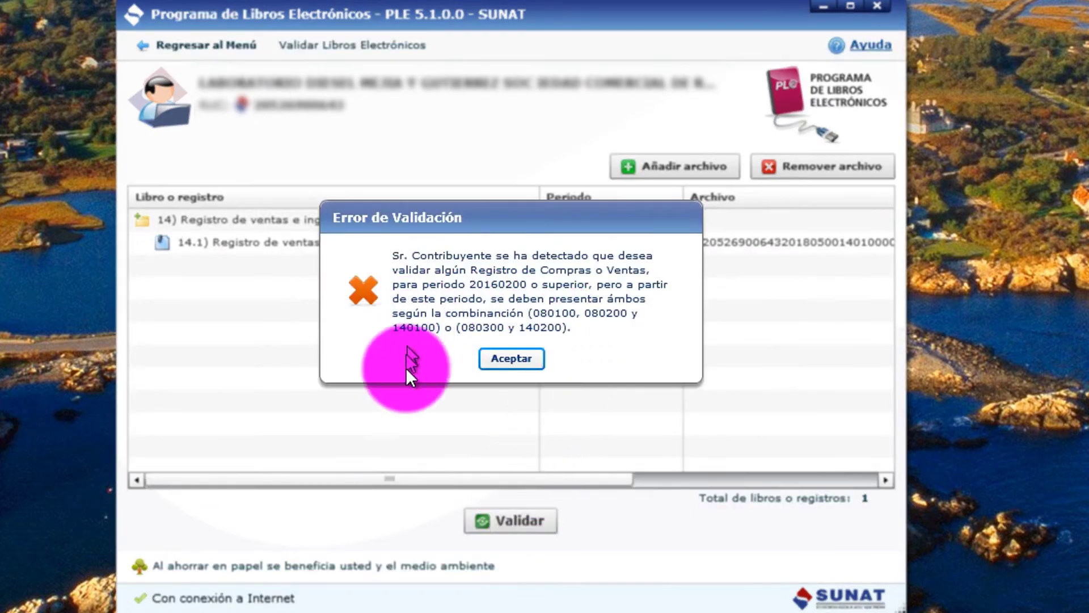
pyautogui.moveTo(391, 255); pyautogui.dragTo(608, 329)
pyautogui.click(593, 321)
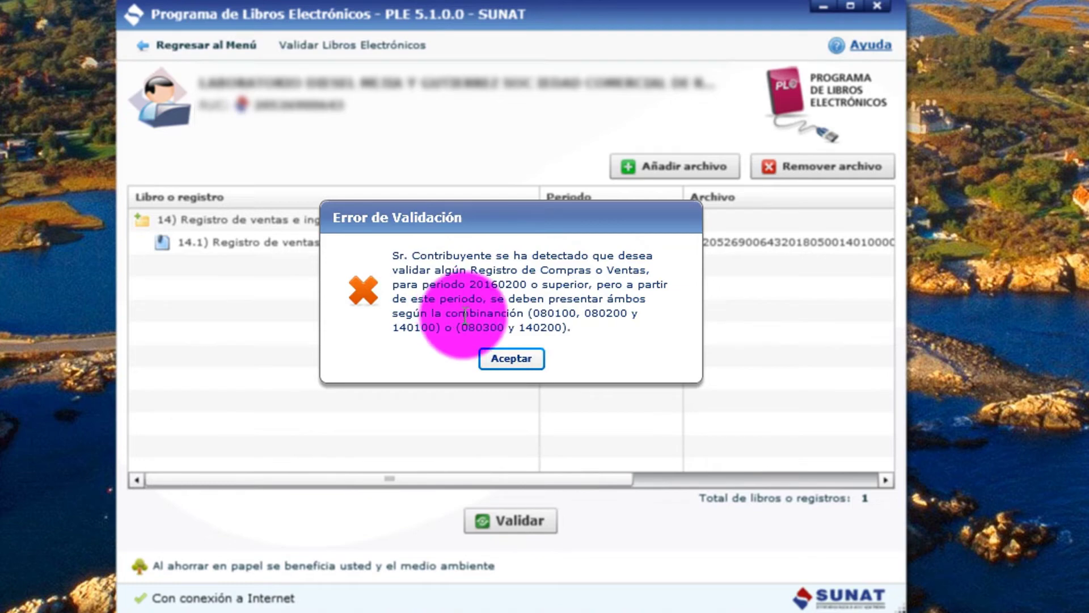
pyautogui.click(509, 356)
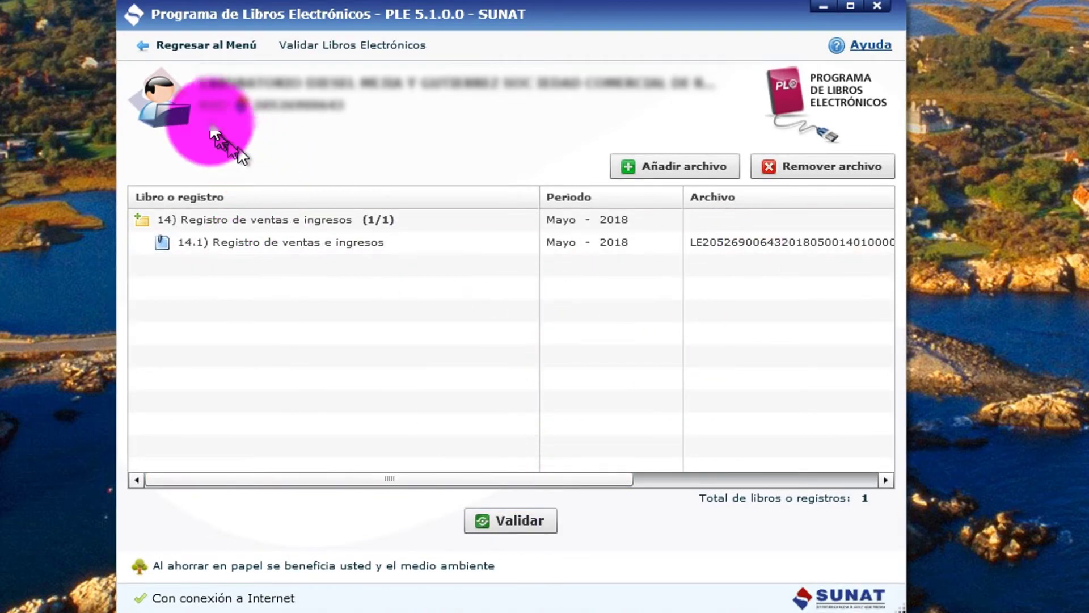
# Restart the validation with the three May files for registers 8.1, 8.2 and 14.1 from the Mayo folder and validate them together
pyautogui.click(171, 50)
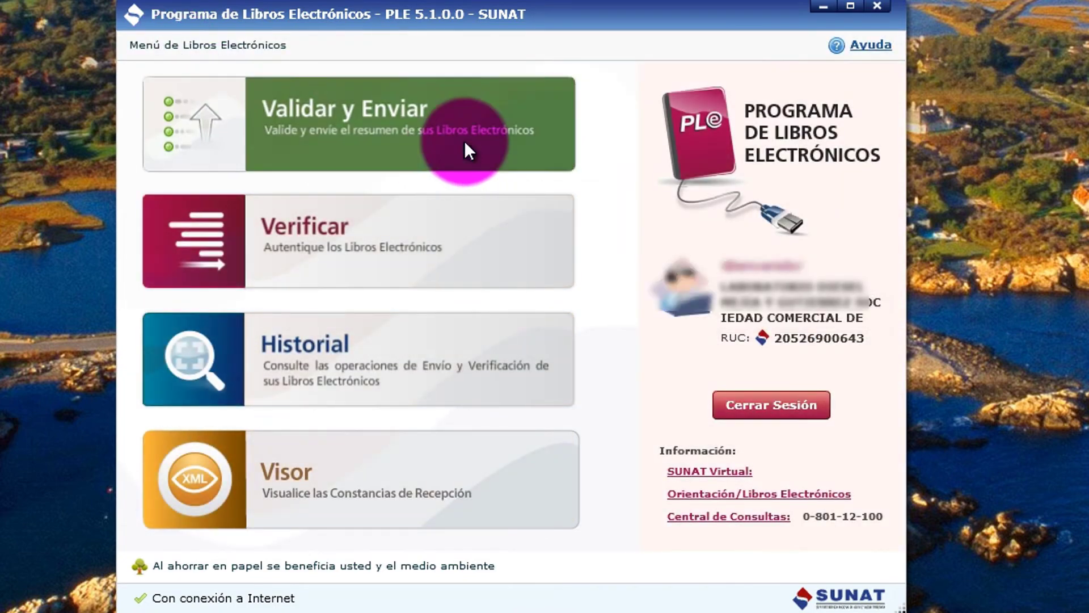
pyautogui.click(465, 143)
pyautogui.click(674, 164)
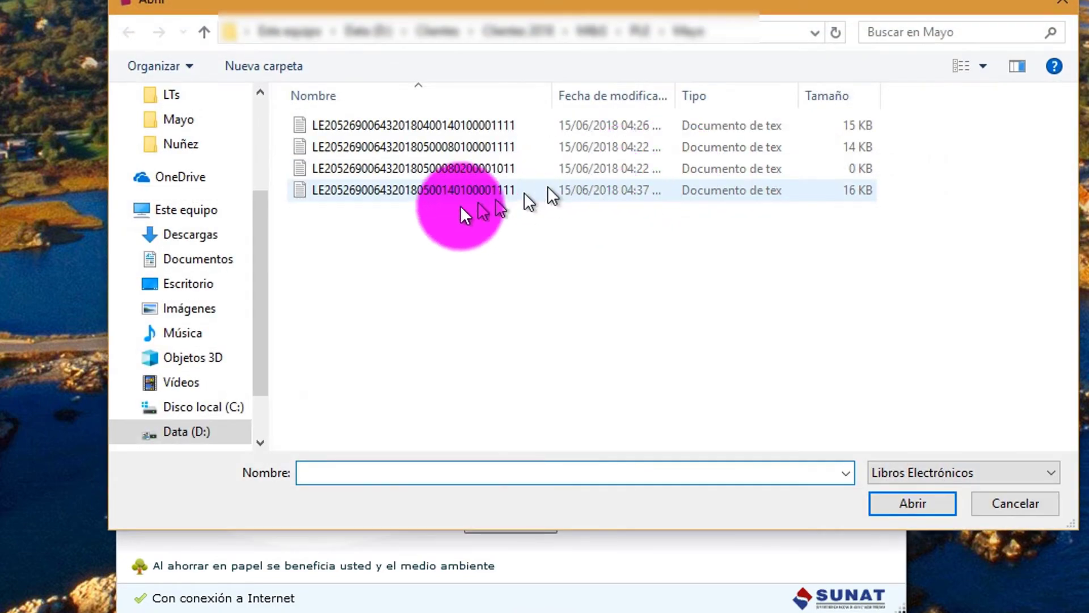
pyautogui.moveTo(363, 223); pyautogui.dragTo(407, 160)
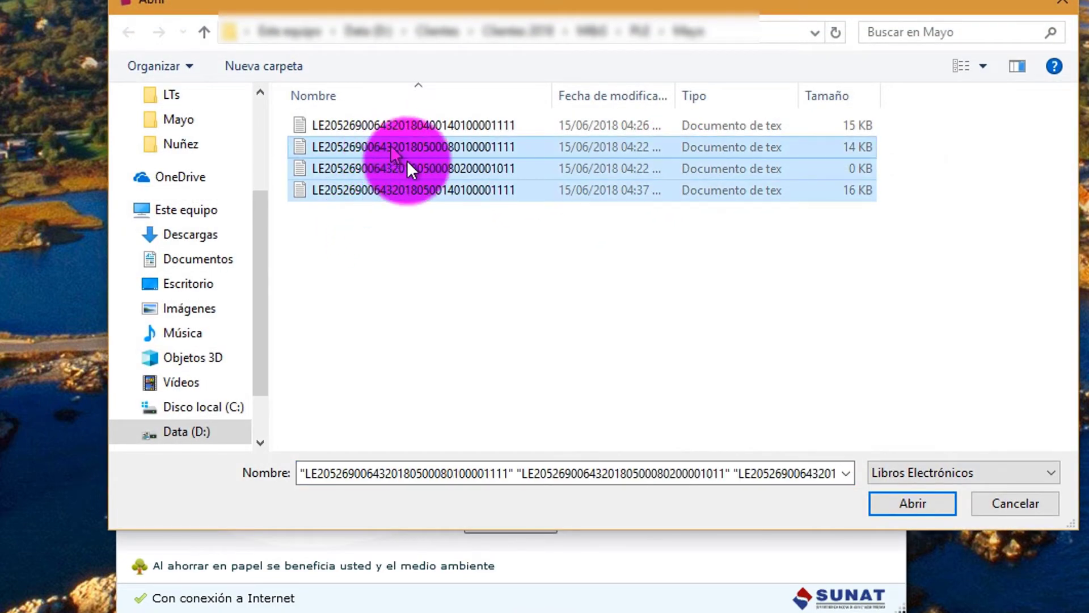
pyautogui.click(905, 505)
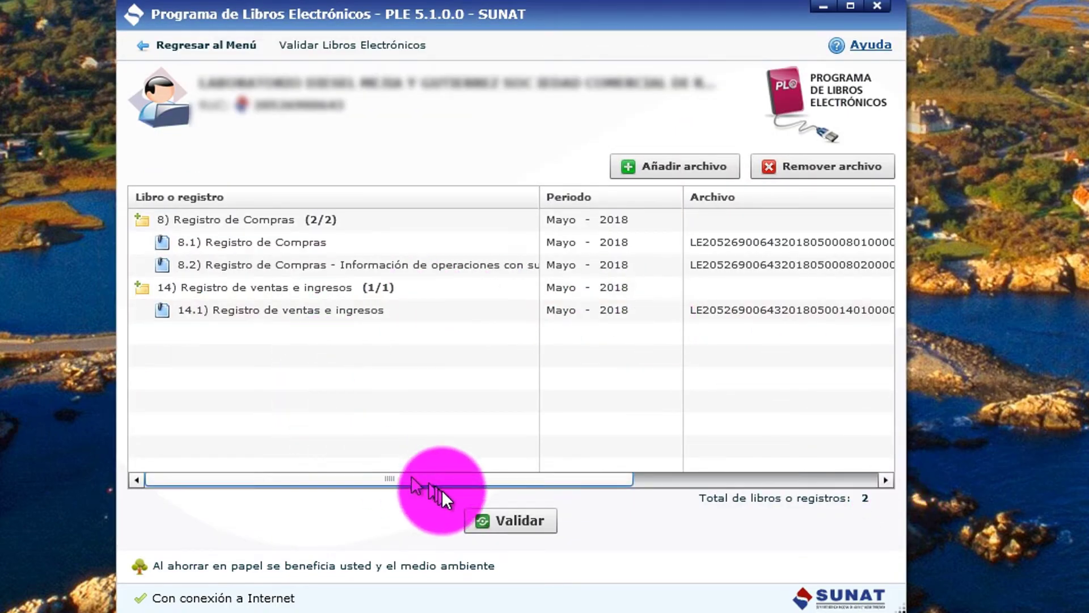
pyautogui.click(494, 515)
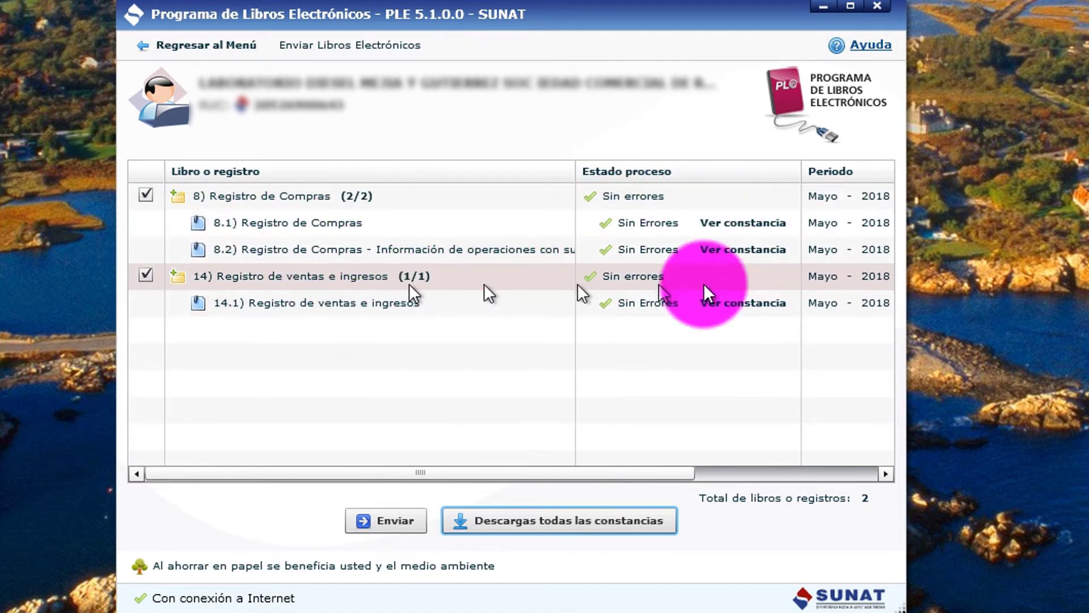
# Exclude the Registro de Compras and send only the May Registro de ventas e ingresos to SUNAT, confirming the submission
pyautogui.click(145, 195)
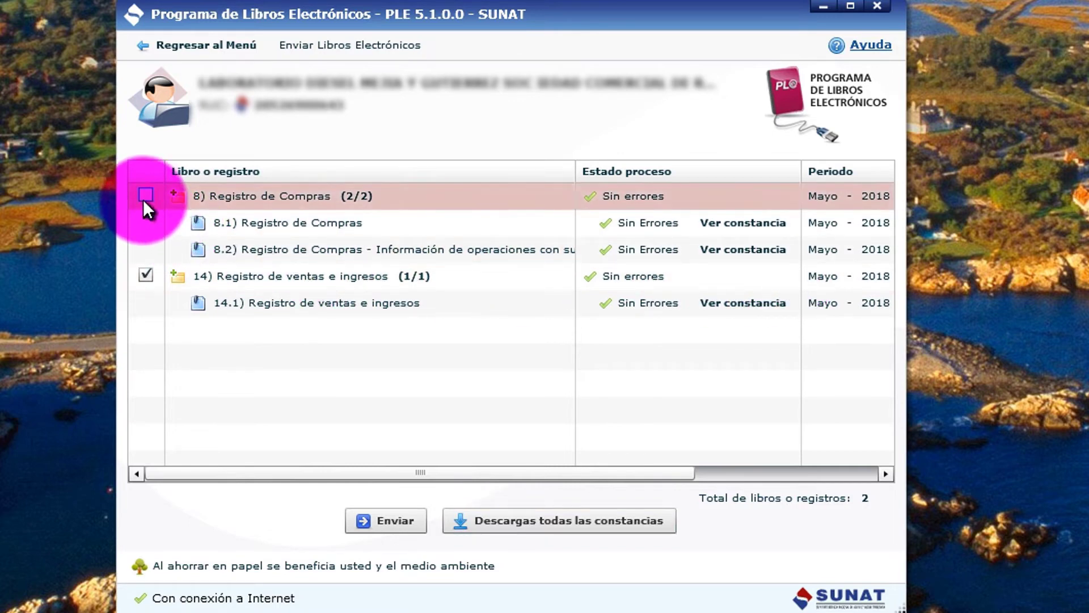
pyautogui.click(147, 194)
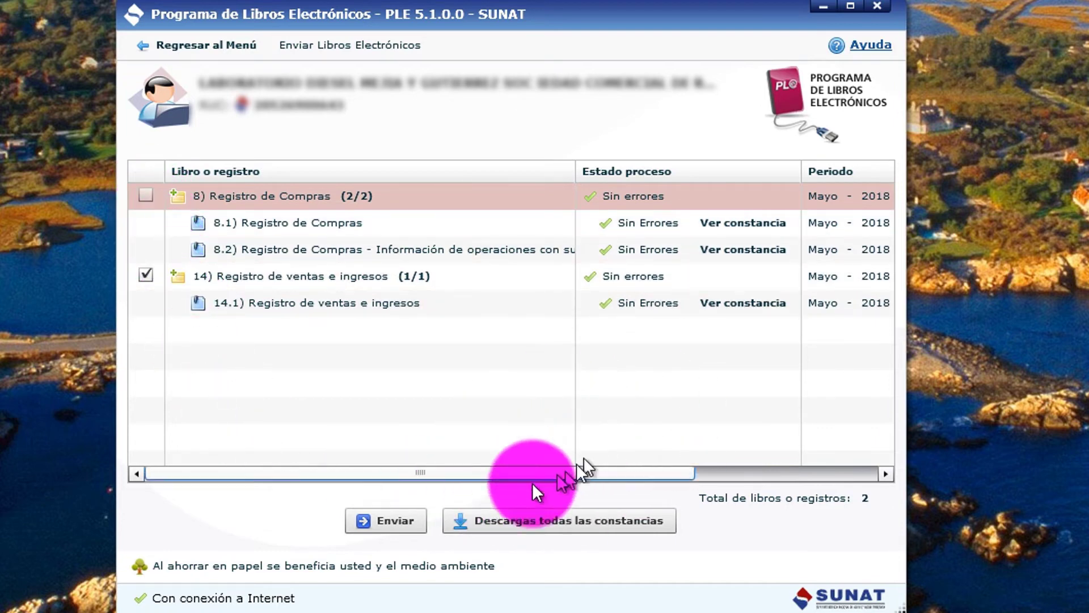
pyautogui.click(380, 519)
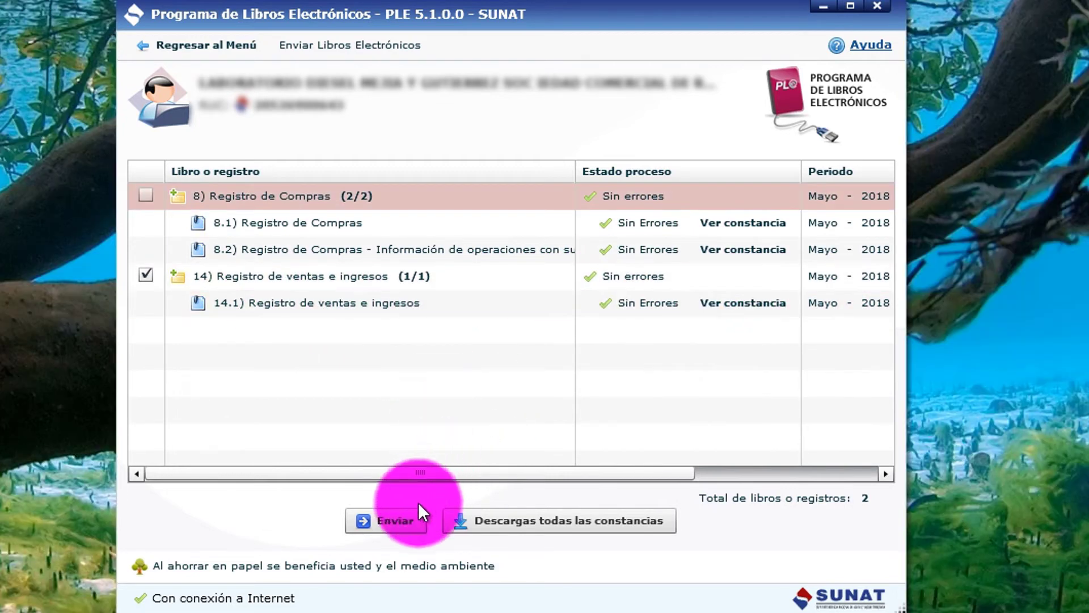
pyautogui.click(382, 520)
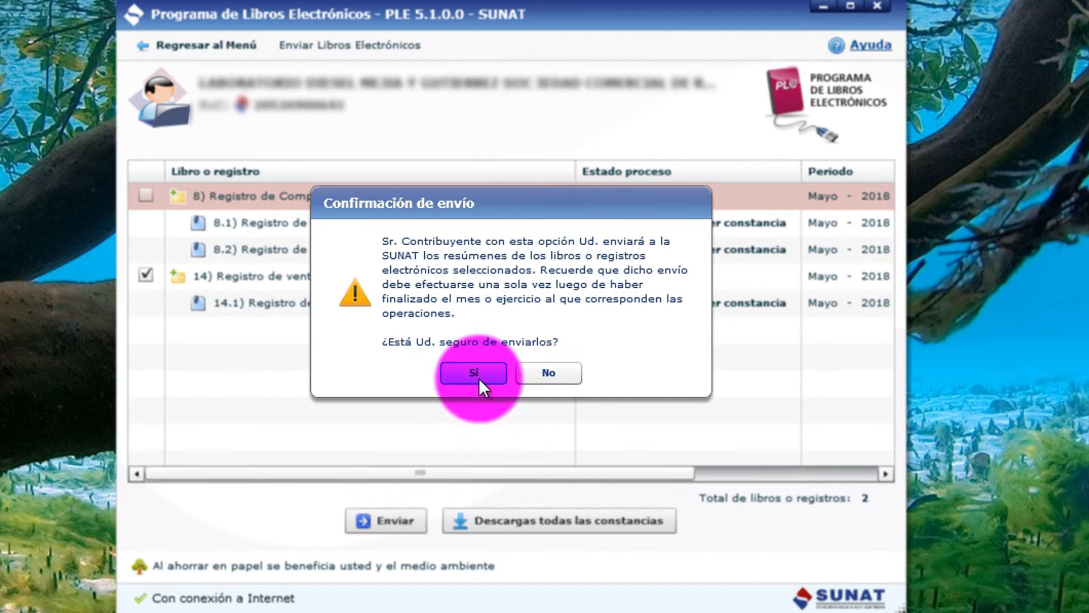
pyautogui.click(478, 378)
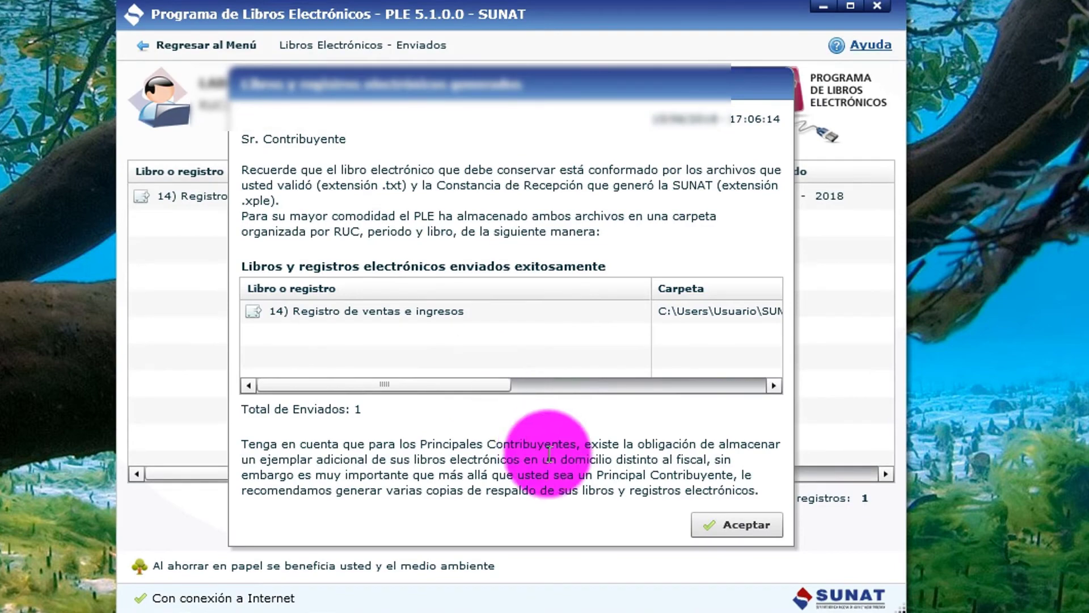
pyautogui.click(727, 526)
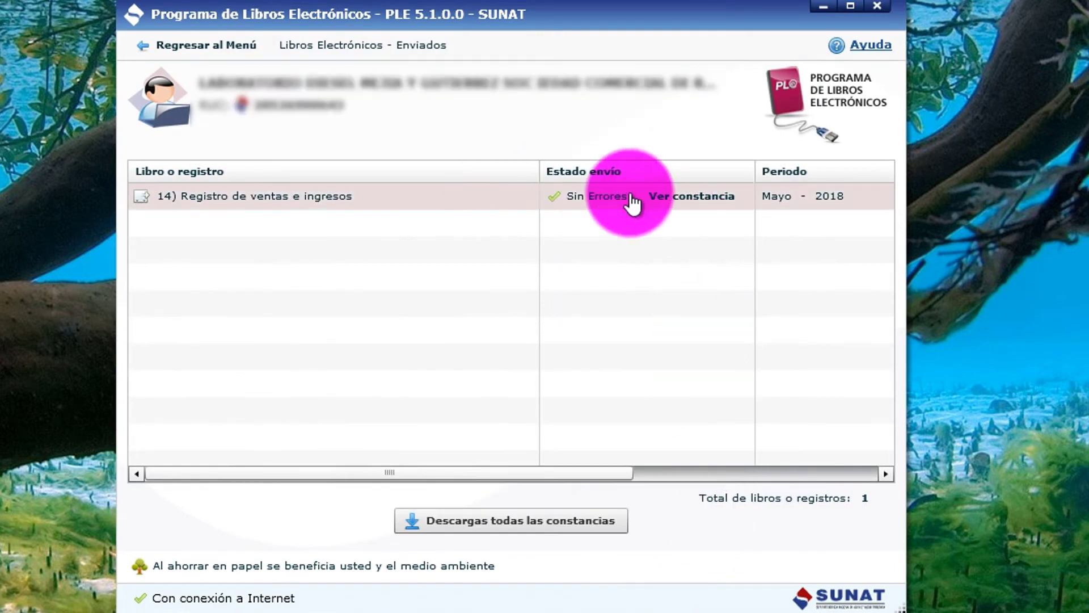
# View the reception certificate for the sent sales register, then download all certificates into the Mayo folder
pyautogui.click(708, 197)
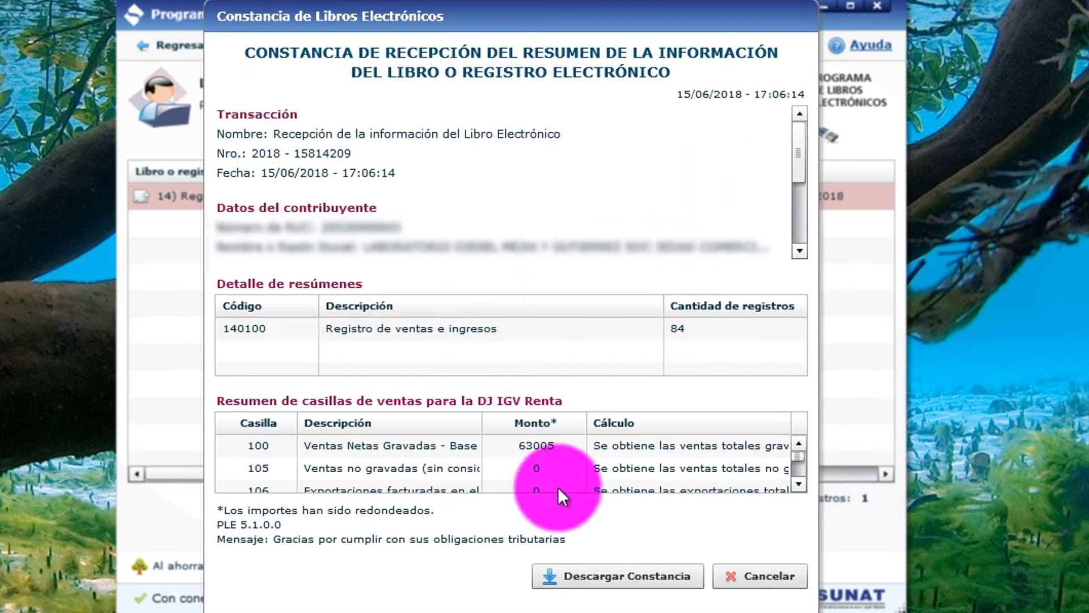
pyautogui.click(745, 569)
pyautogui.click(588, 523)
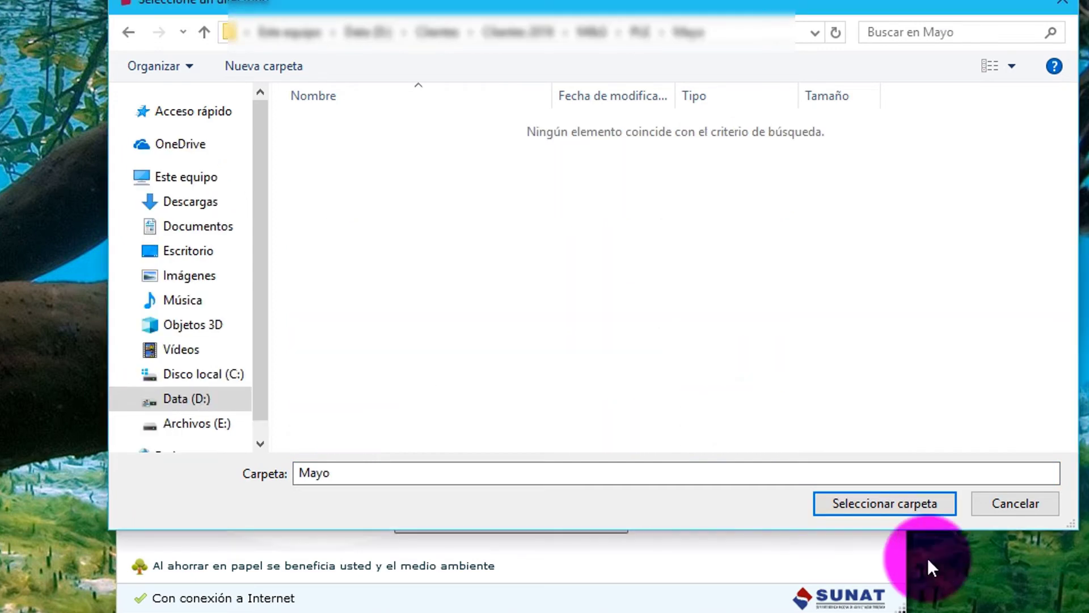
pyautogui.click(869, 503)
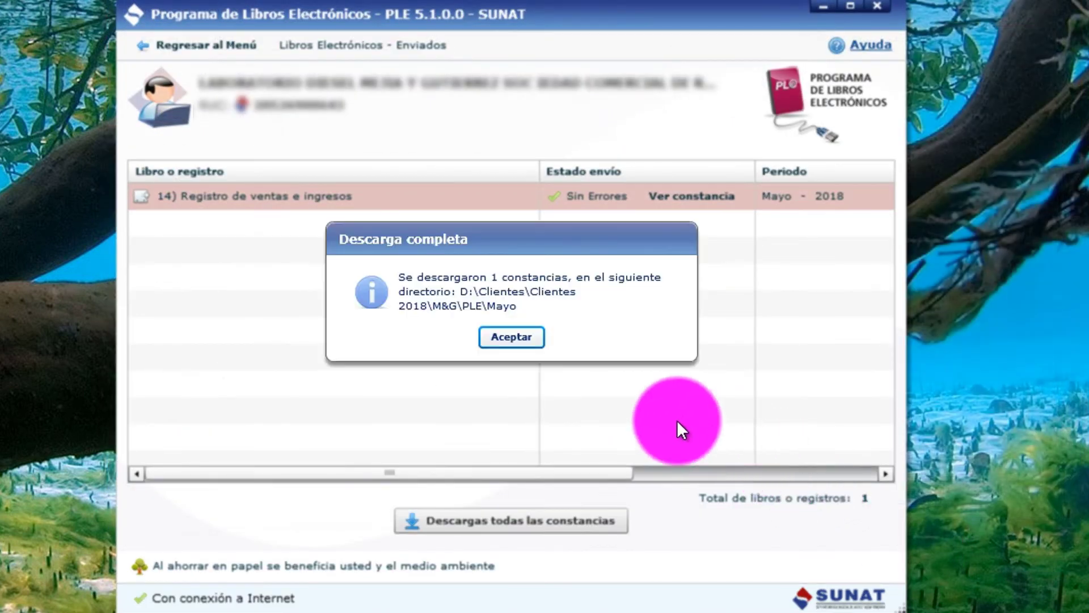
pyautogui.click(523, 335)
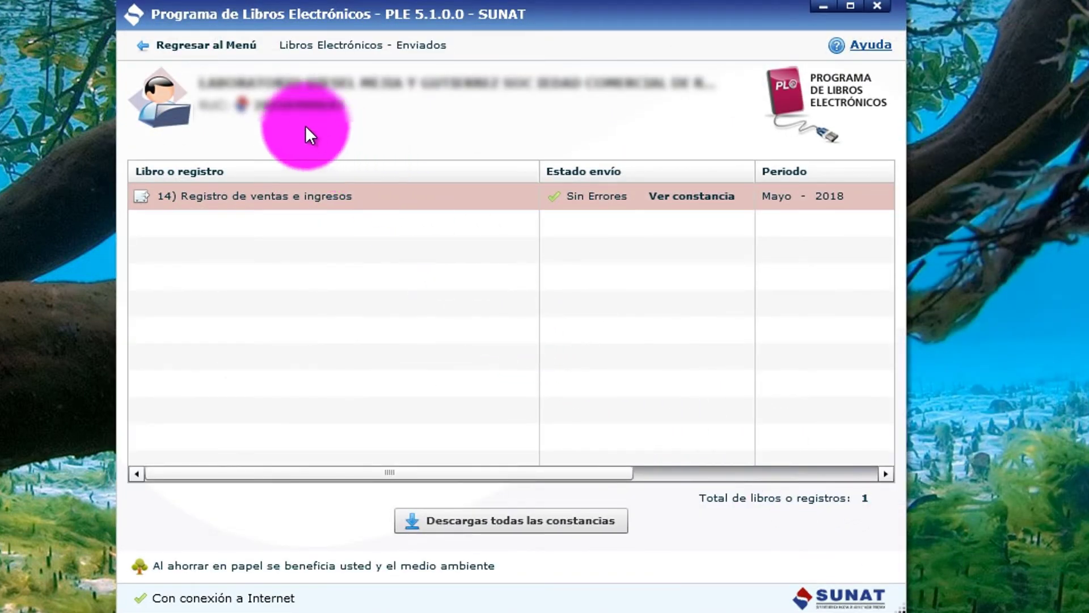
pyautogui.click(204, 45)
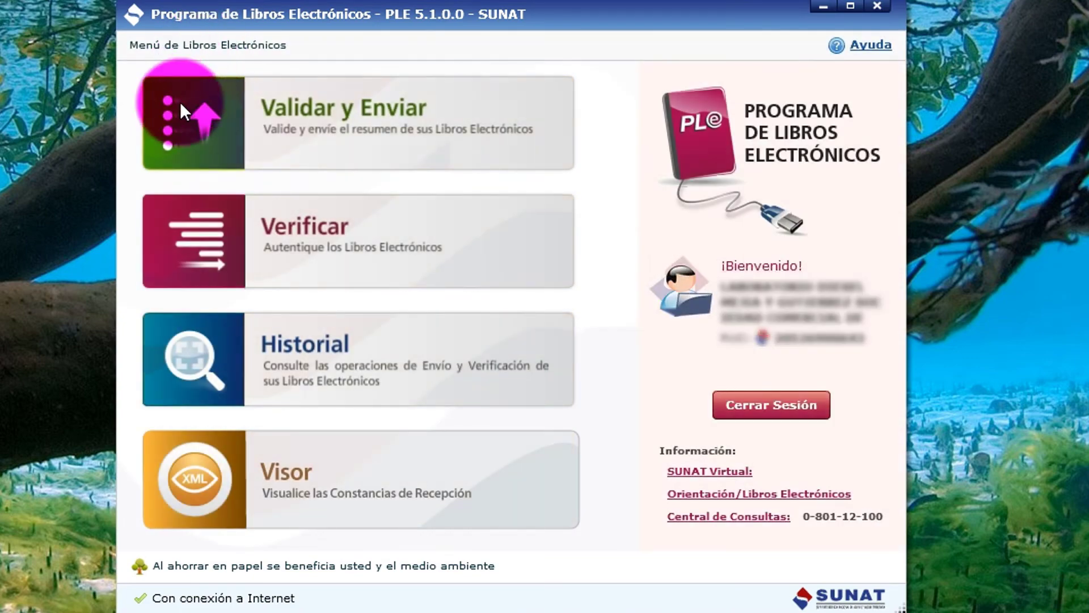
pyautogui.click(362, 237)
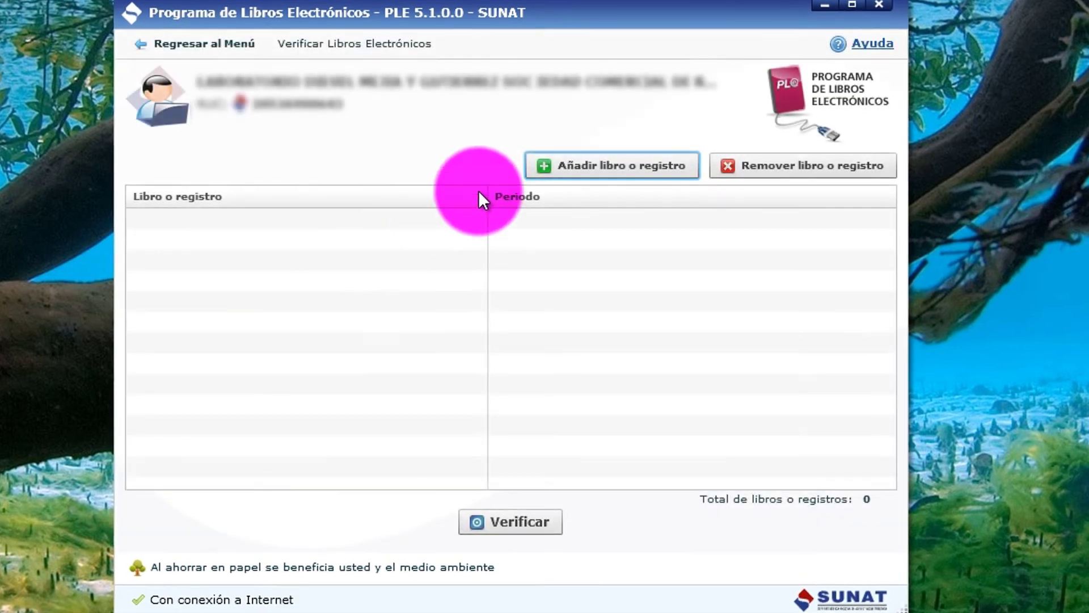
pyautogui.click(590, 169)
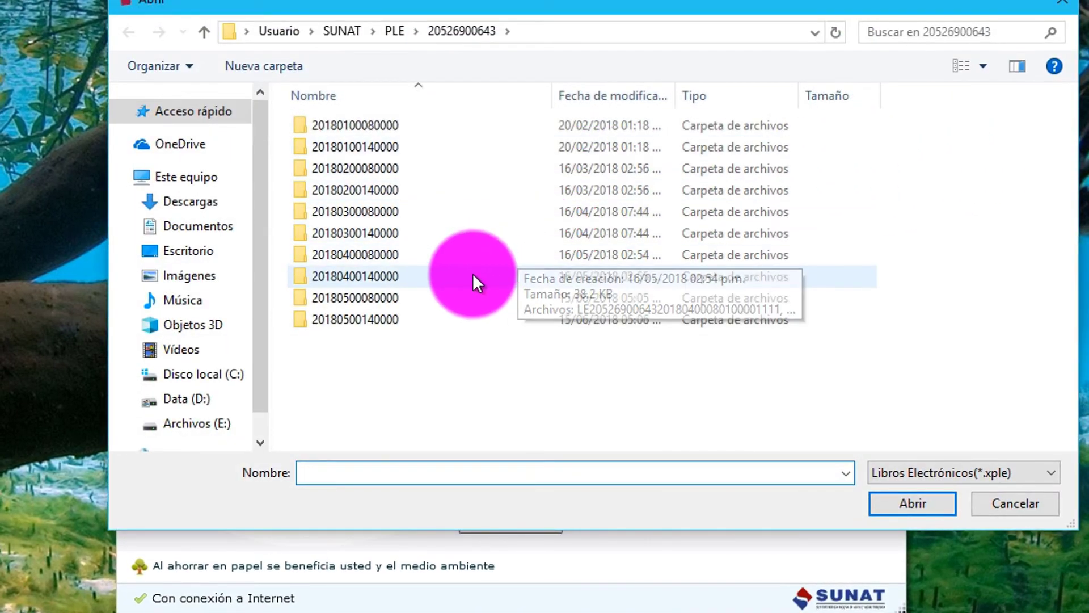
pyautogui.doubleClick(363, 299)
pyautogui.doubleClick(382, 125)
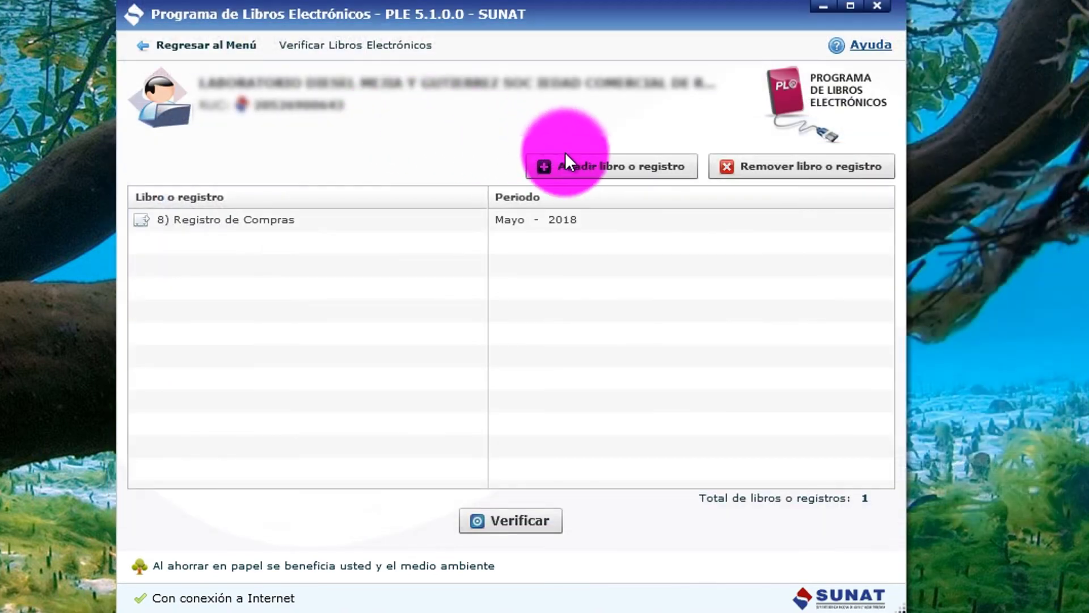
pyautogui.click(601, 166)
pyautogui.doubleClick(360, 318)
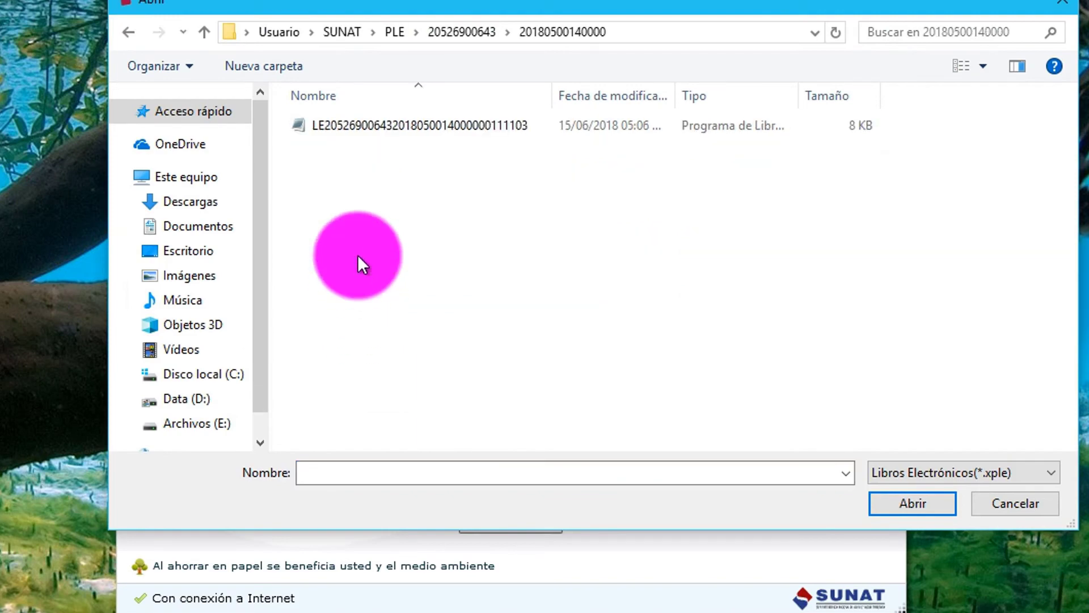
pyautogui.doubleClick(372, 123)
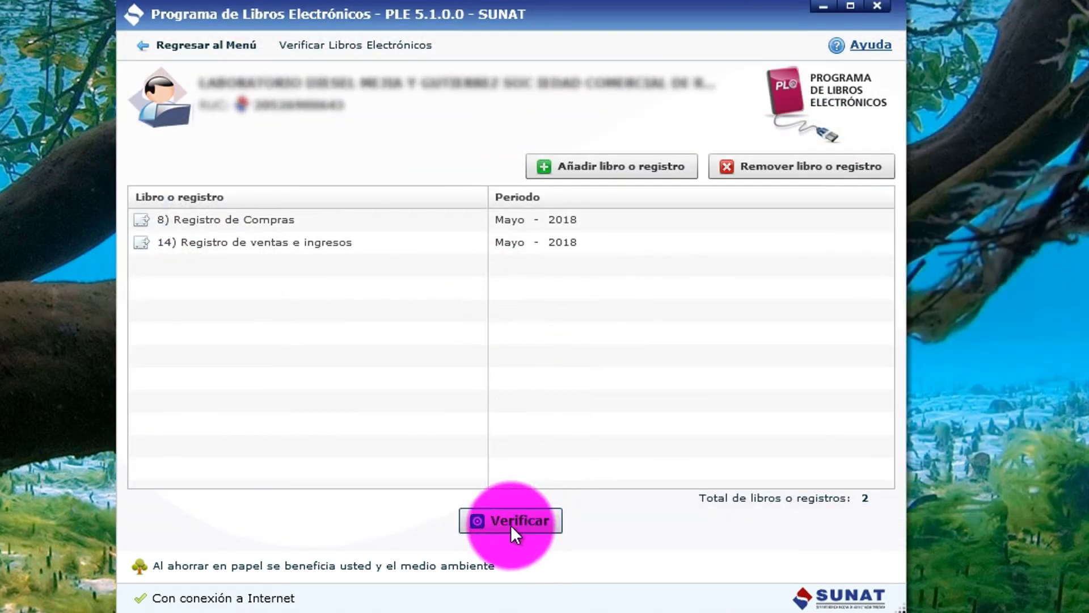
# Verify both May books with SUNAT and download all their verification certificates into the Mayo folder
pyautogui.click(512, 522)
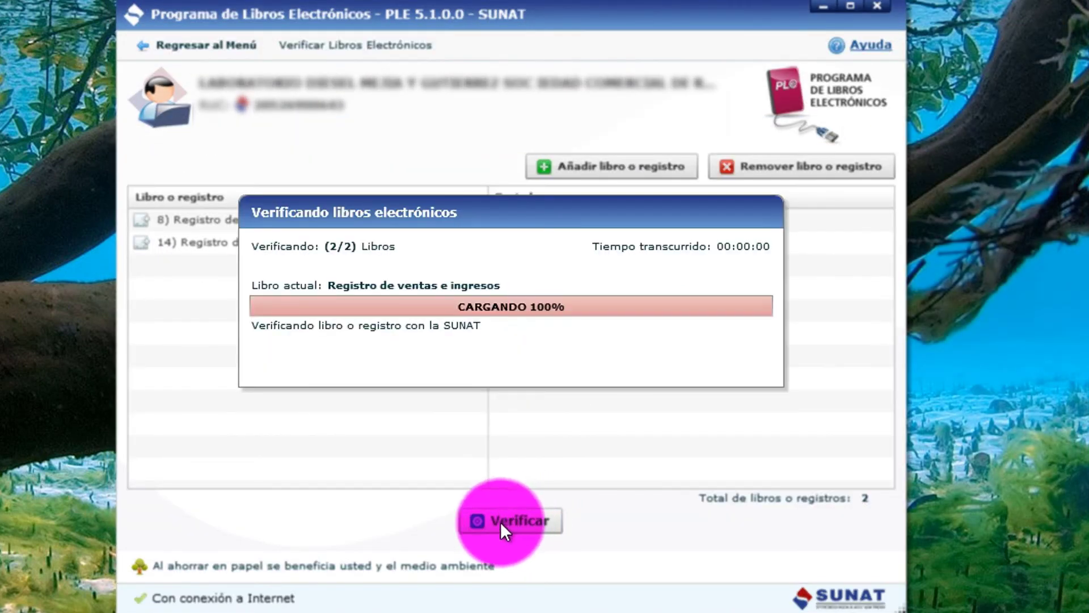
pyautogui.click(496, 517)
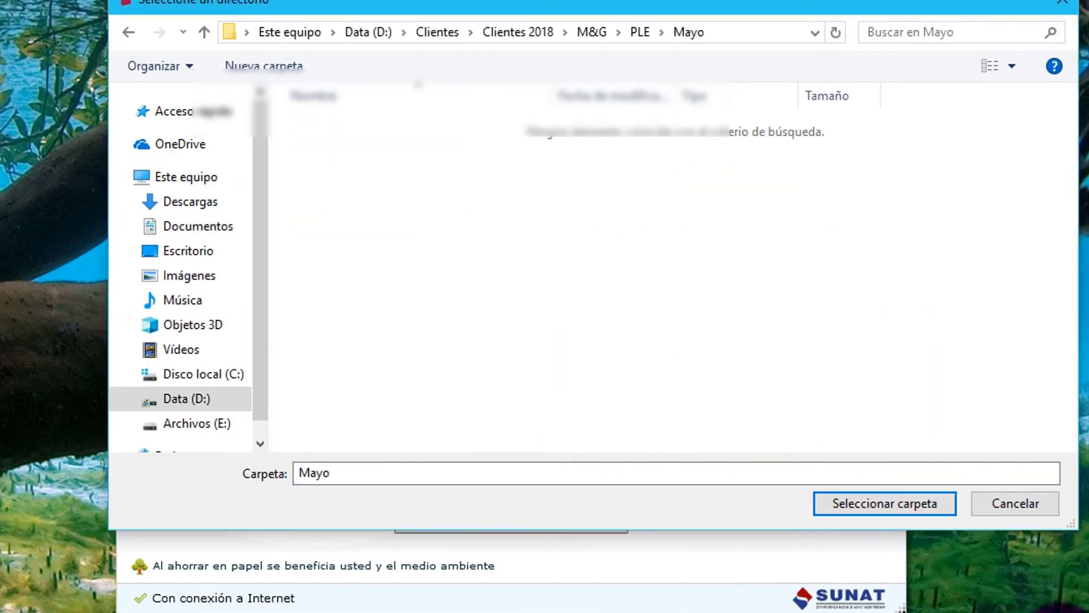
pyautogui.click(855, 507)
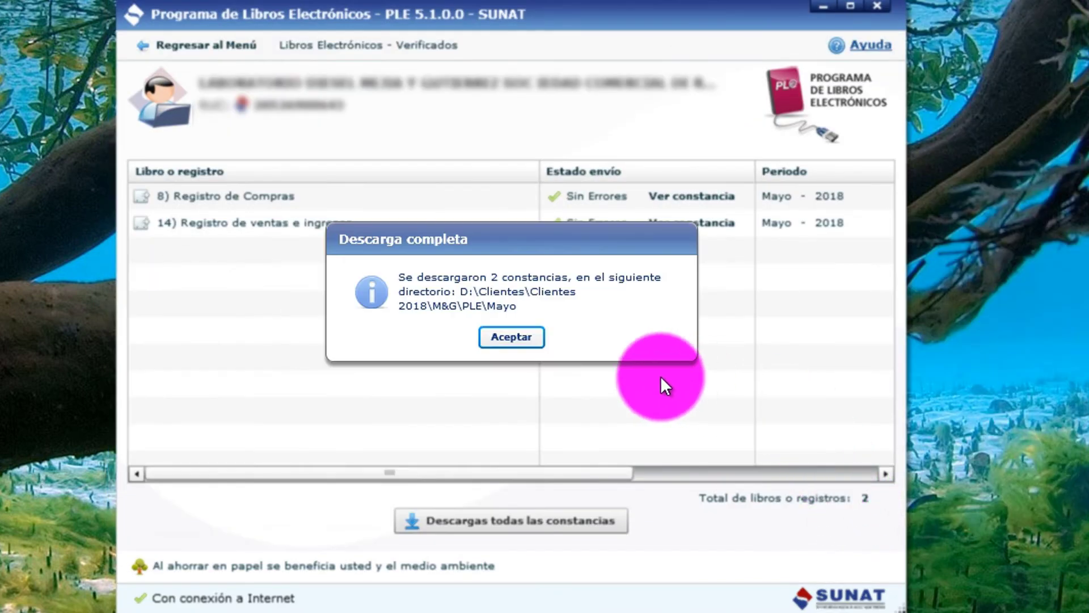
pyautogui.click(512, 337)
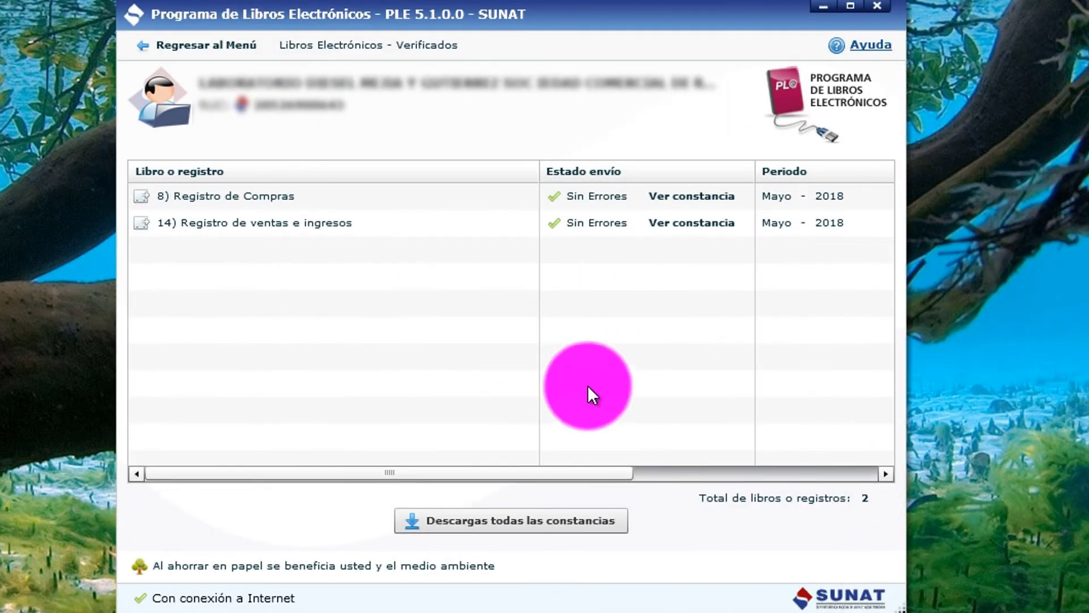
# Query the electronic books history from 15/06/2018 to 15/06/2018 for all registers, including both sent and verified operations
pyautogui.click(165, 46)
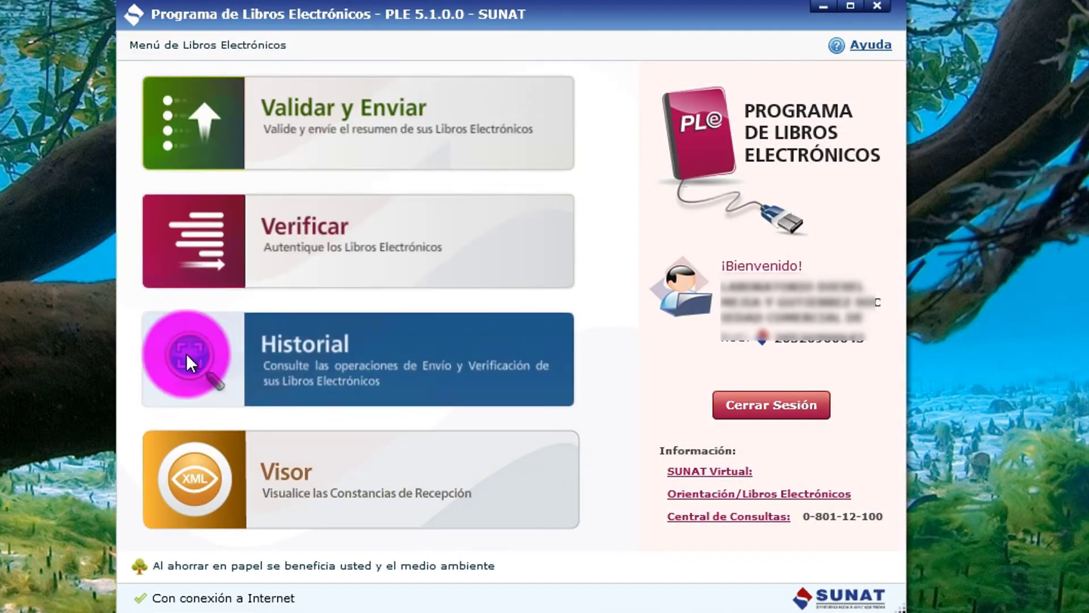
pyautogui.click(356, 367)
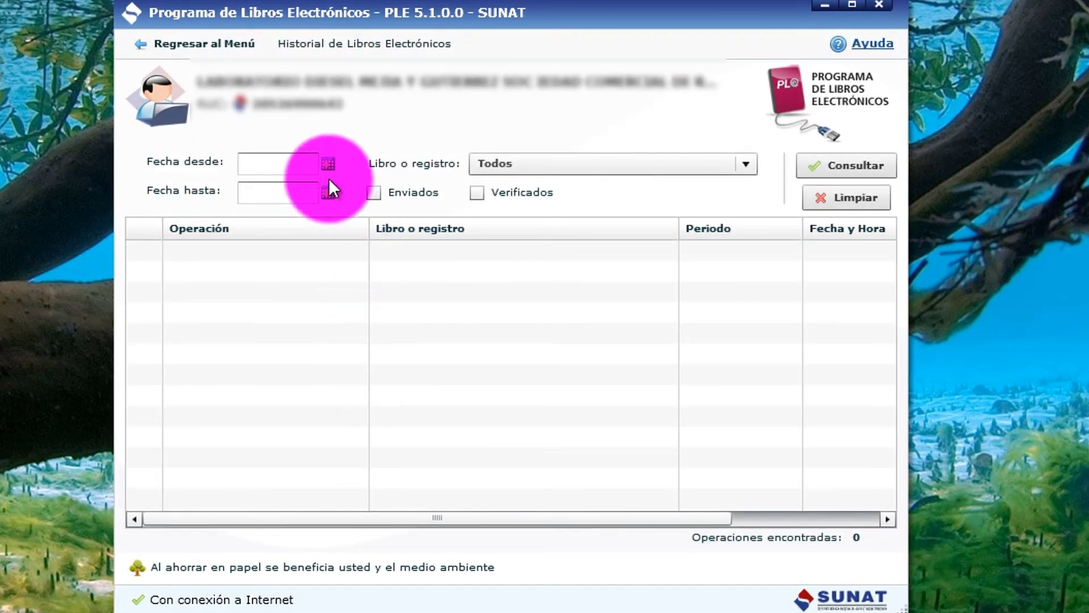
pyautogui.click(328, 164)
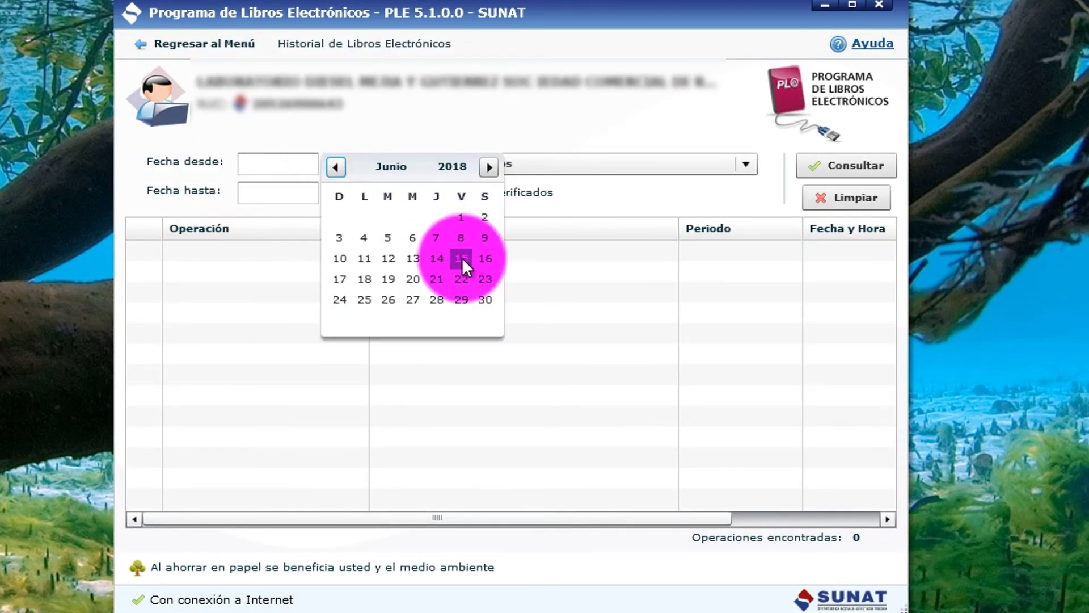
pyautogui.click(462, 258)
pyautogui.click(329, 193)
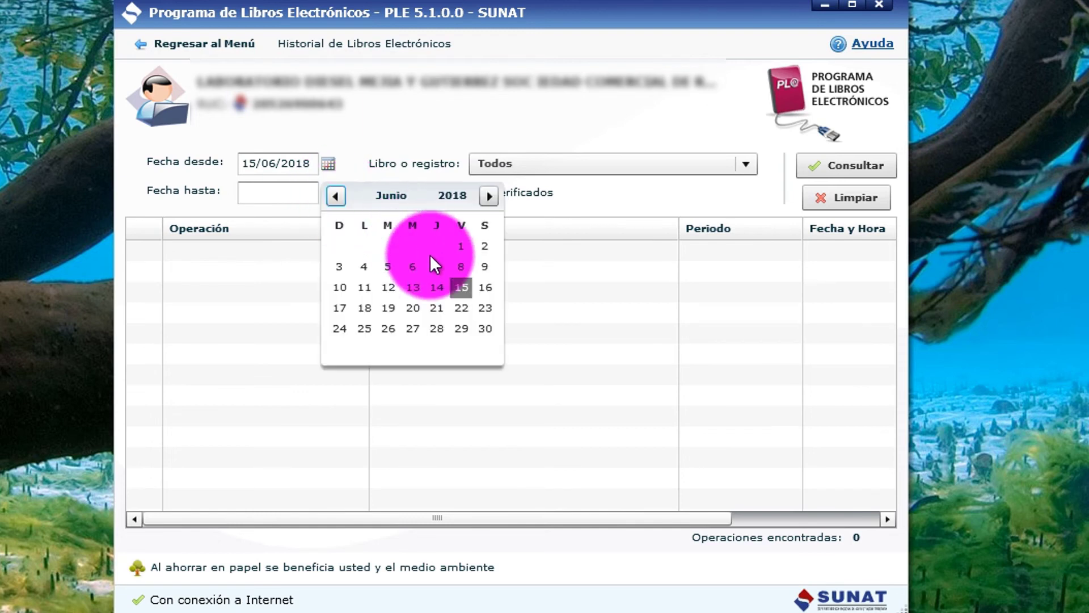
pyautogui.click(461, 285)
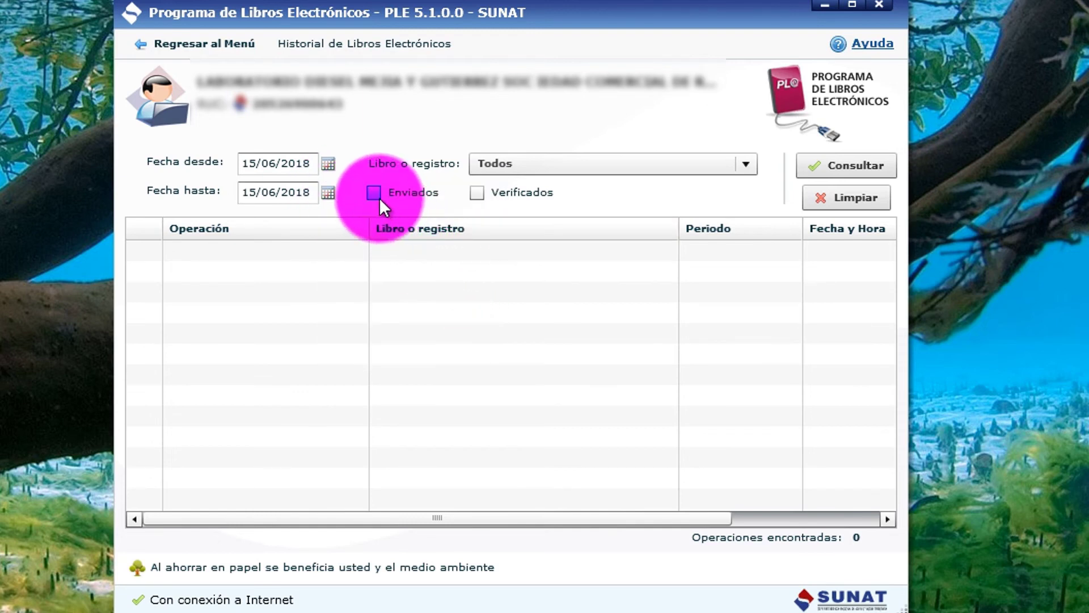
pyautogui.click(377, 195)
pyautogui.click(478, 197)
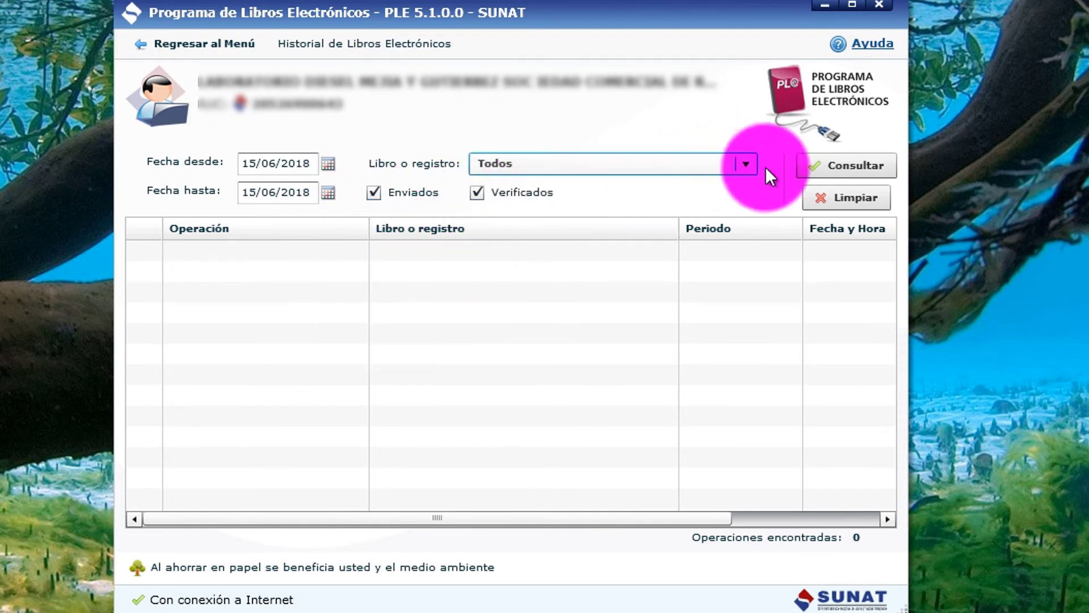
pyautogui.click(846, 164)
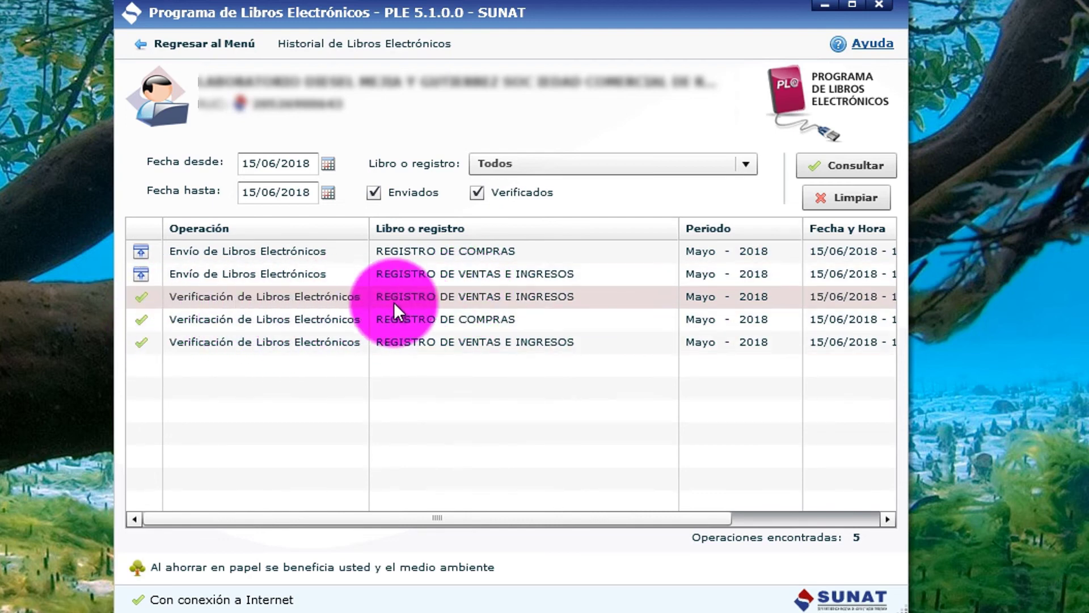
# Examine the remaining columns of the history results, then exclude verified operations and query only the sent books
pyautogui.moveTo(560, 516); pyautogui.dragTo(866, 505)
pyautogui.moveTo(785, 516); pyautogui.dragTo(427, 518)
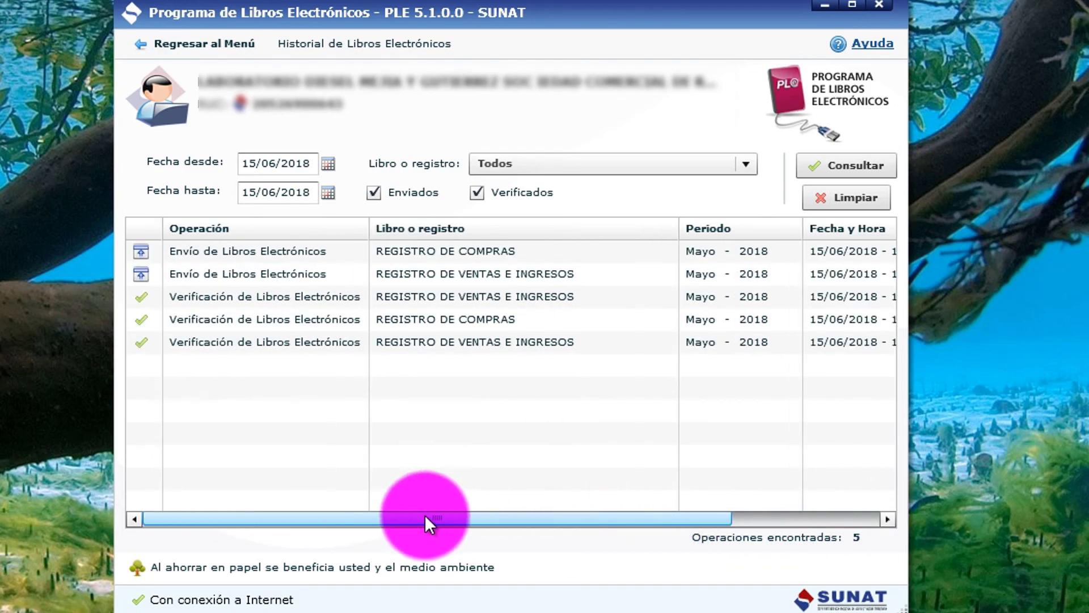
pyautogui.click(475, 191)
pyautogui.click(820, 170)
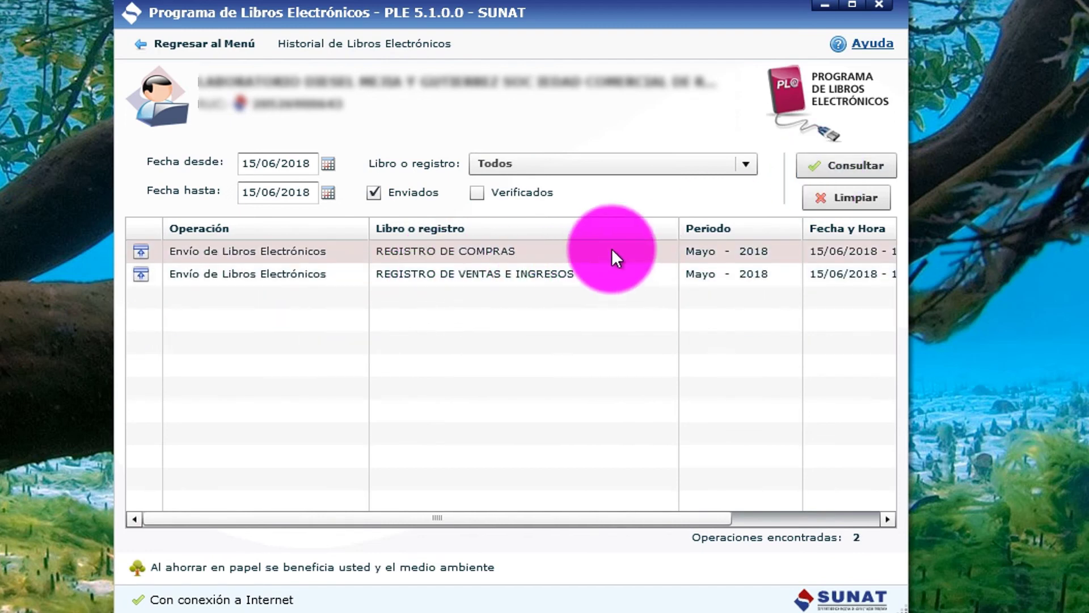
# Leave the electronic books history and log out of the session
pyautogui.click(190, 51)
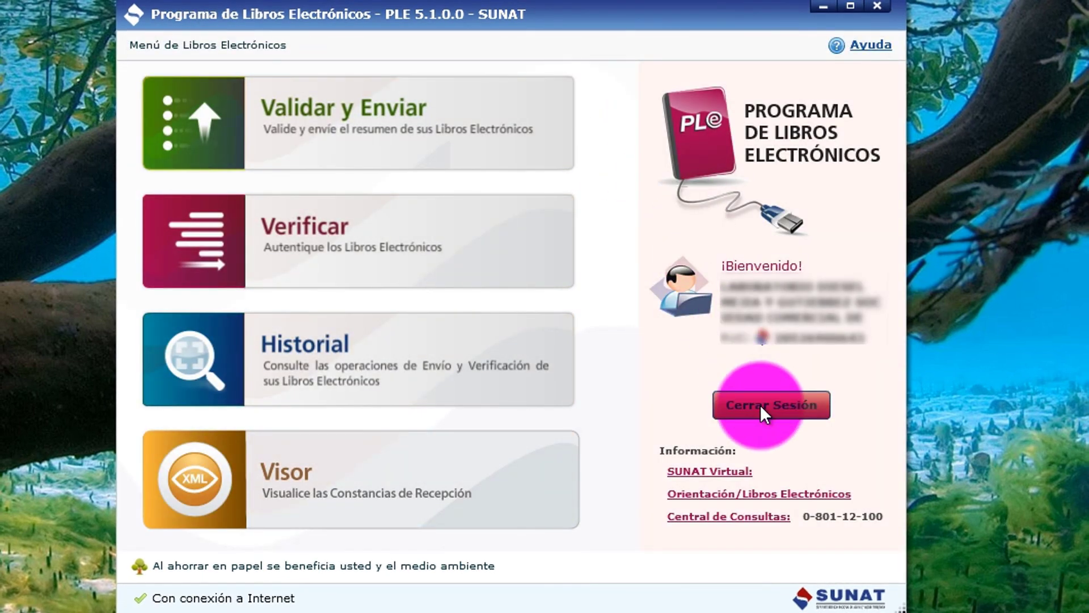
pyautogui.click(760, 404)
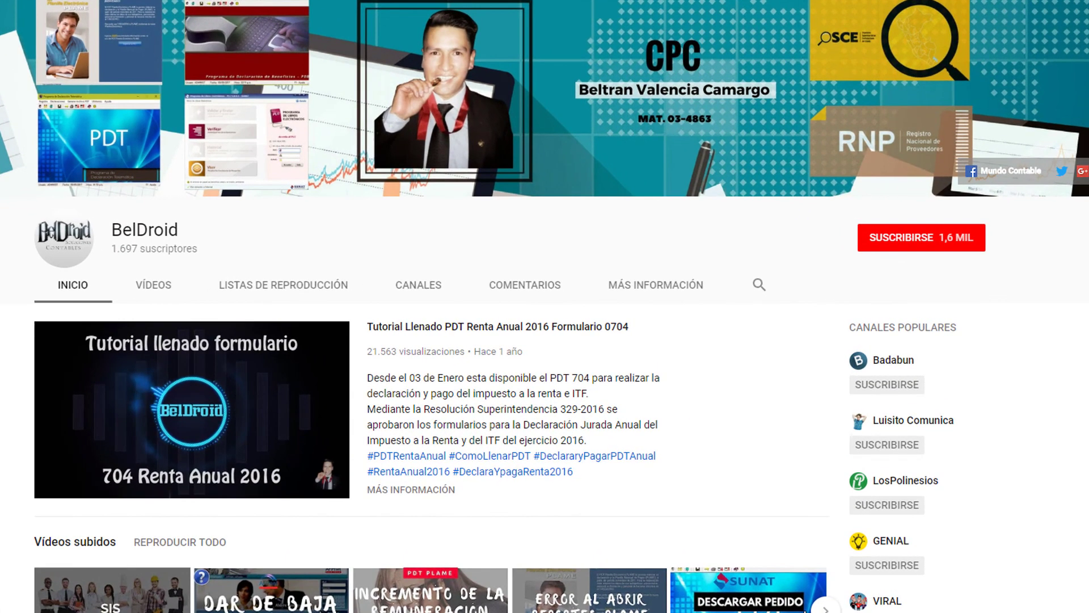
# Switch to the BelDroid channel page on YouTube, subscribe to it and turn on its notifications
pyautogui.moveTo(753, 605)
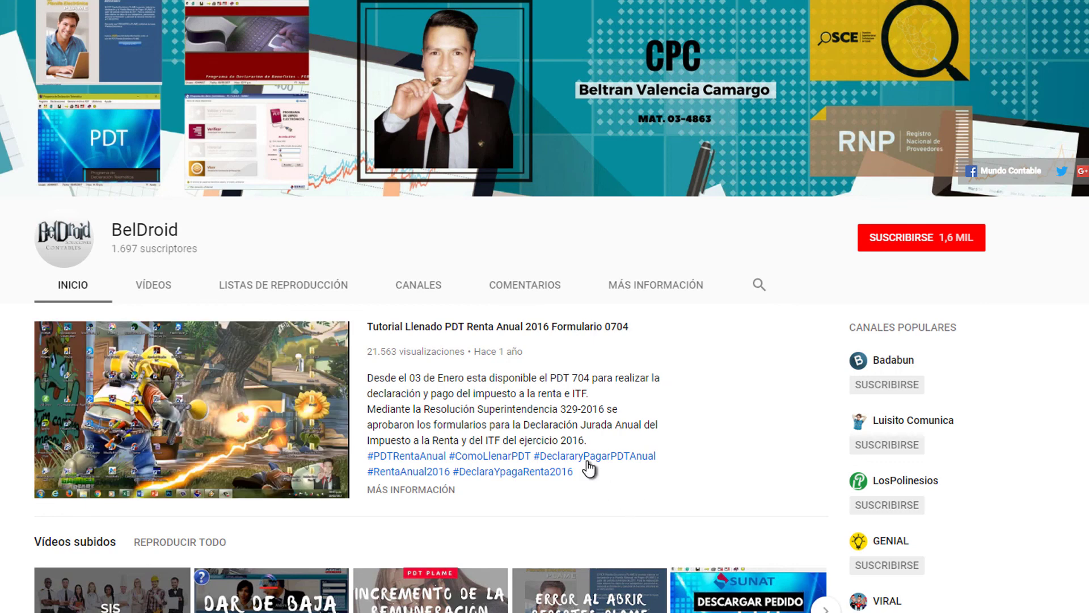
pyautogui.click(888, 245)
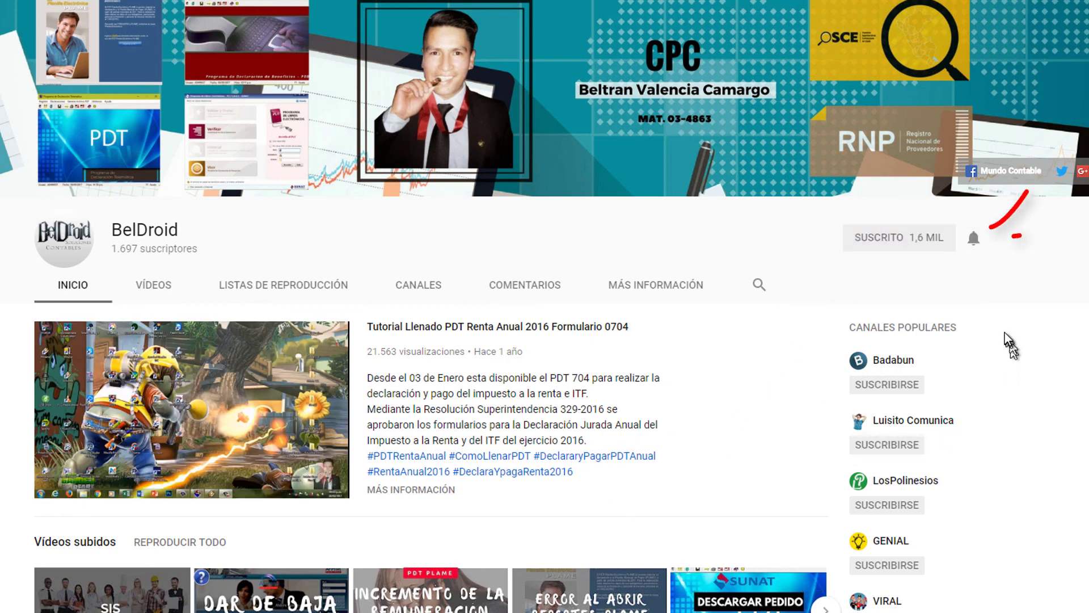
pyautogui.click(973, 240)
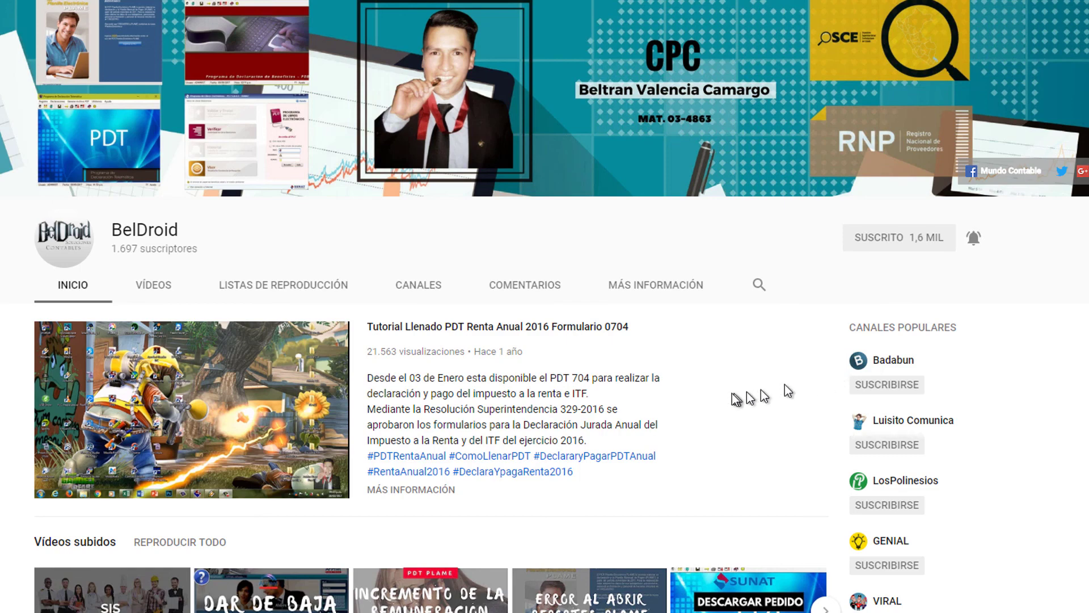
pyautogui.scroll(-5, 738, 408)
pyautogui.scroll(5, 700, 431)
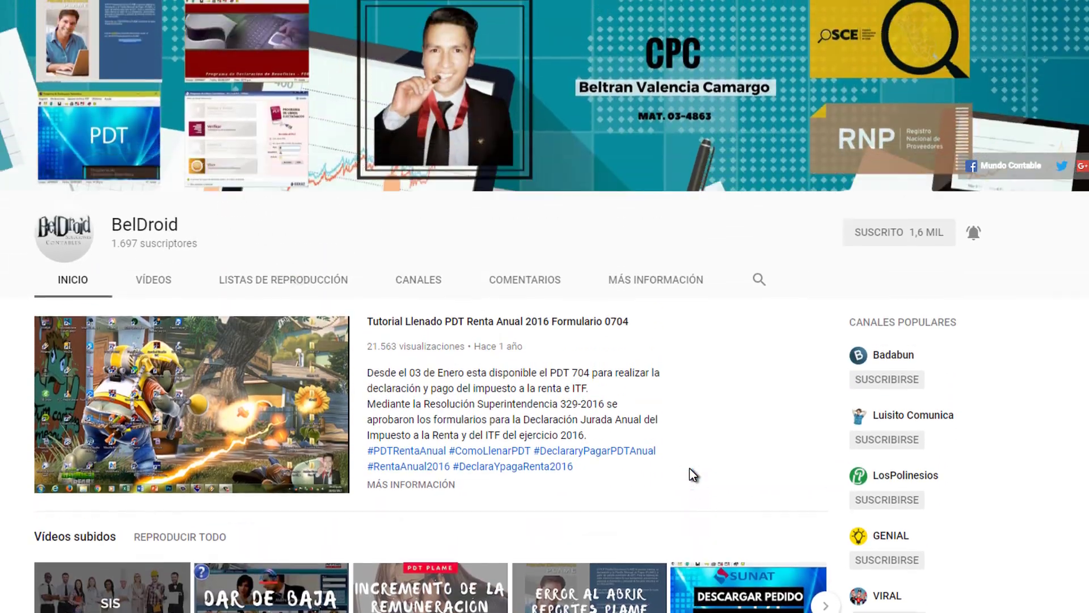